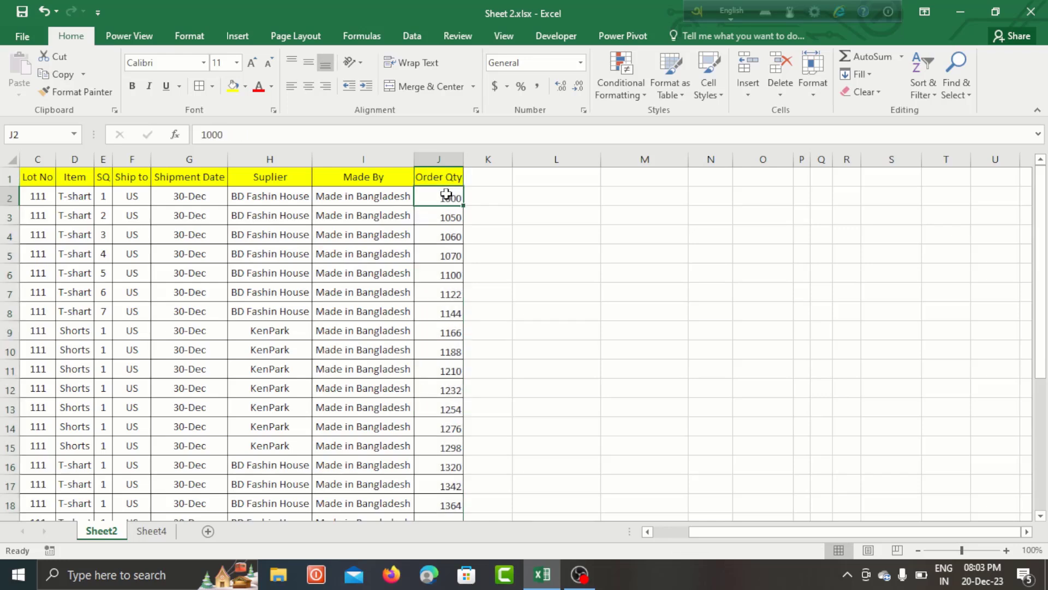
- Examine the order data in columns C to J, from Lot No to Order Qty
drag(438, 177, 444, 327)
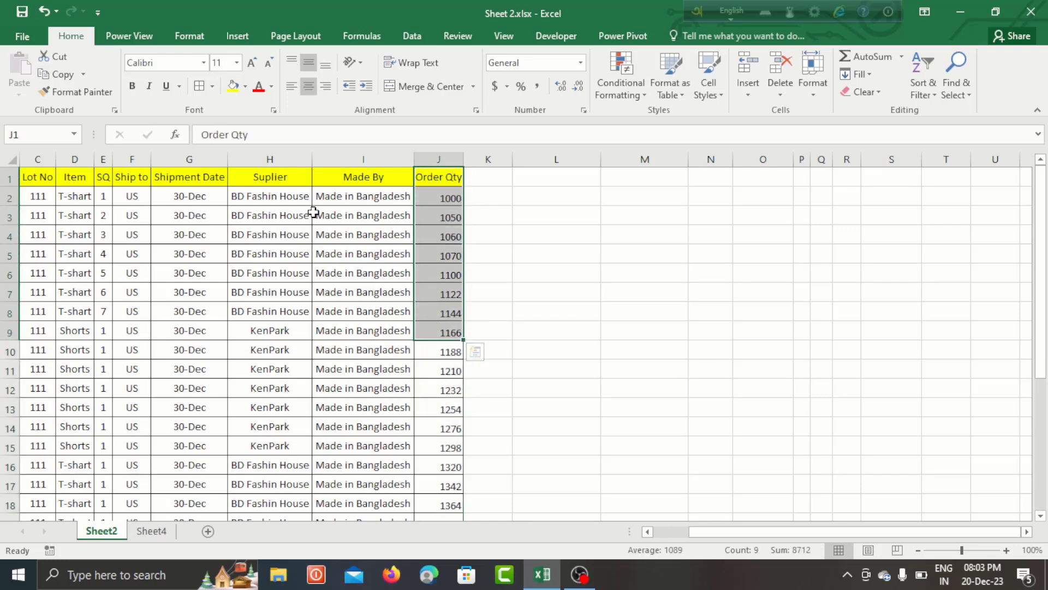
click(350, 212)
drag(446, 197, 447, 327)
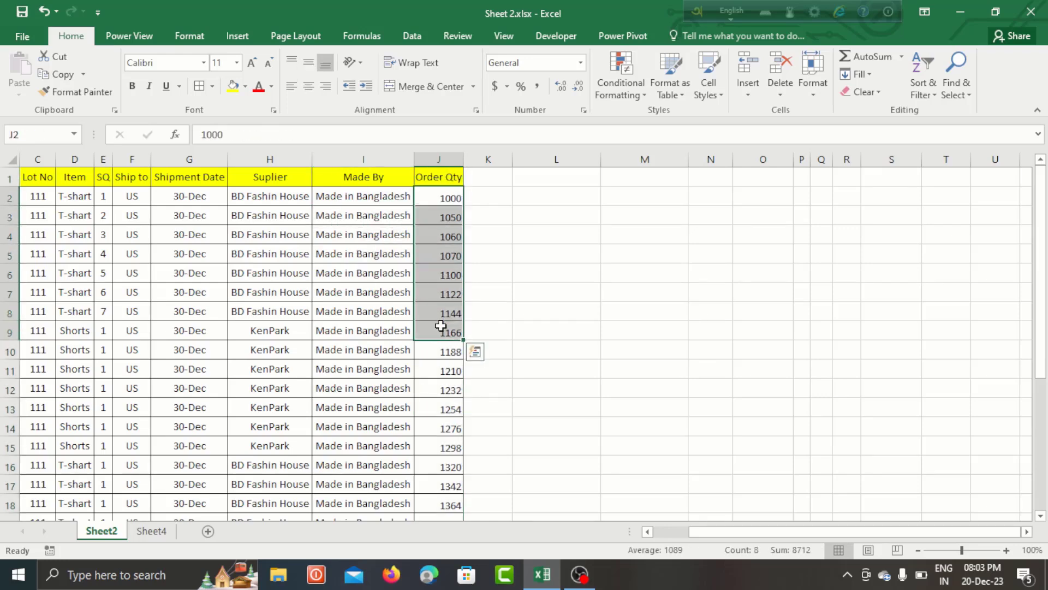
click(254, 293)
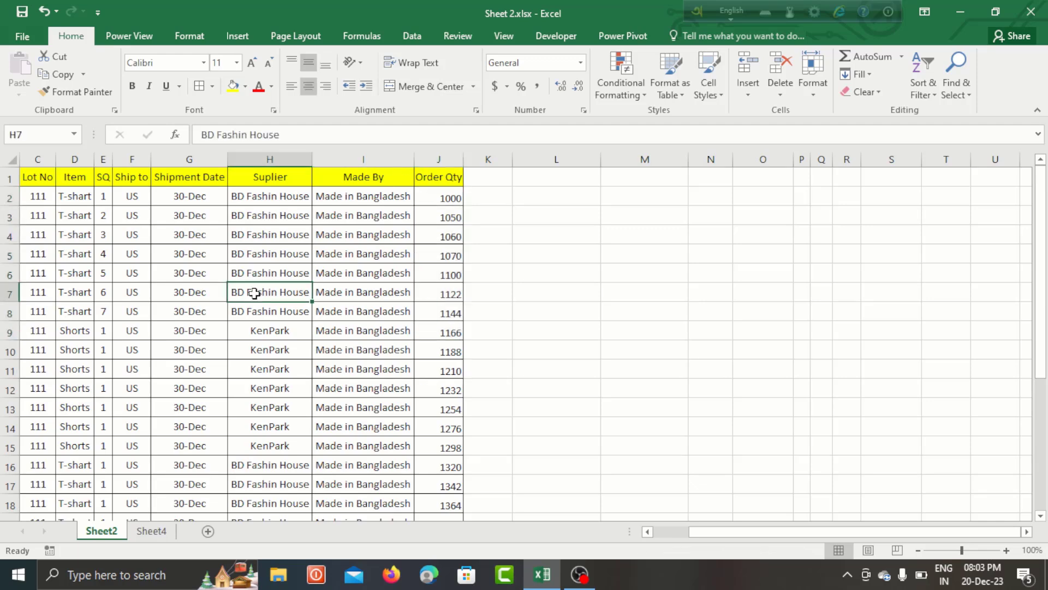
drag(32, 176, 436, 297)
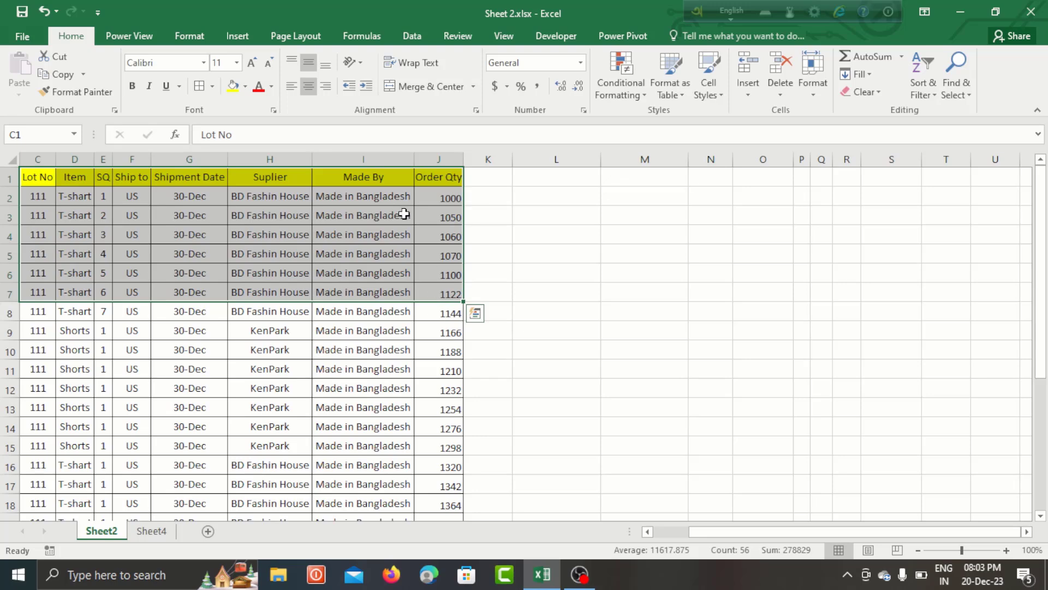
click(237, 36)
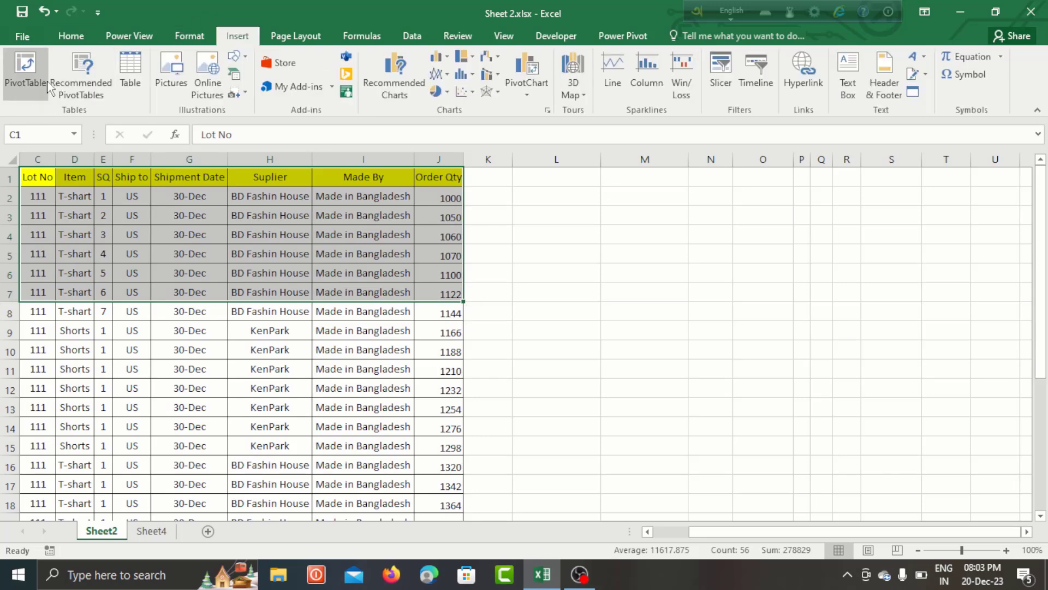
click(230, 286)
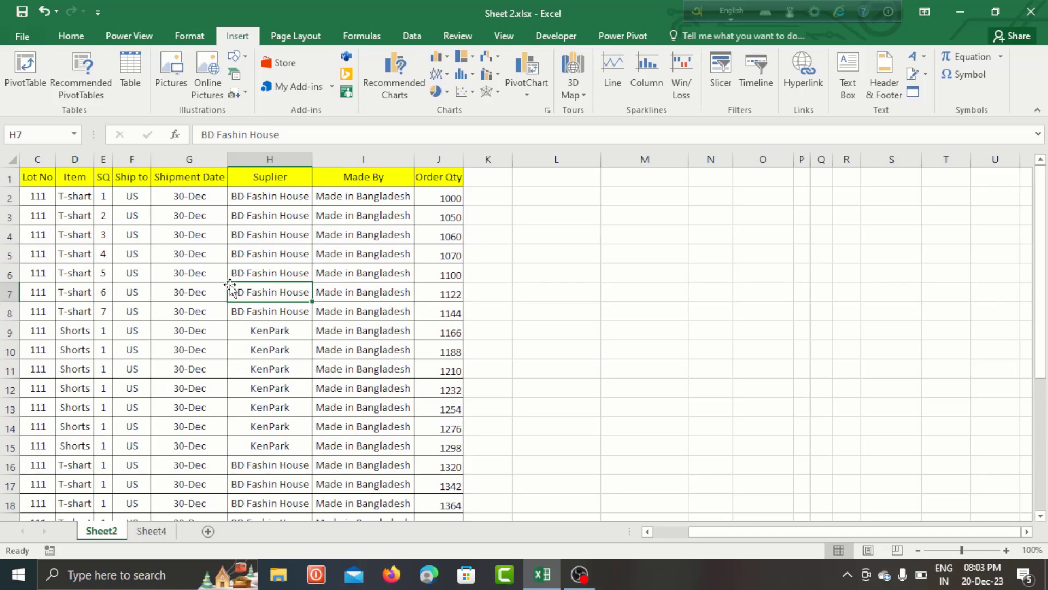
click(47, 190)
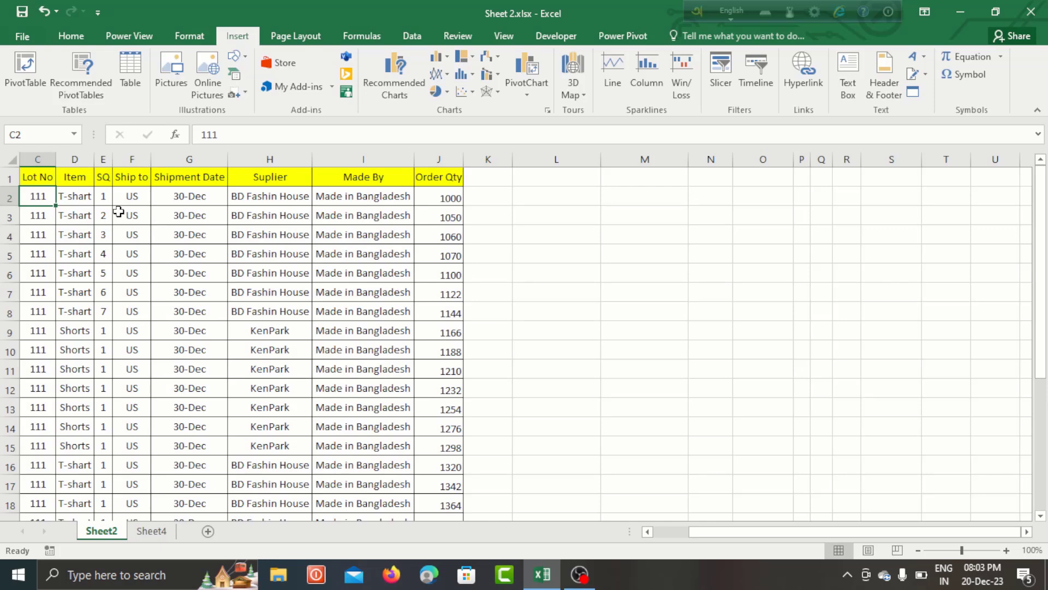
click(206, 228)
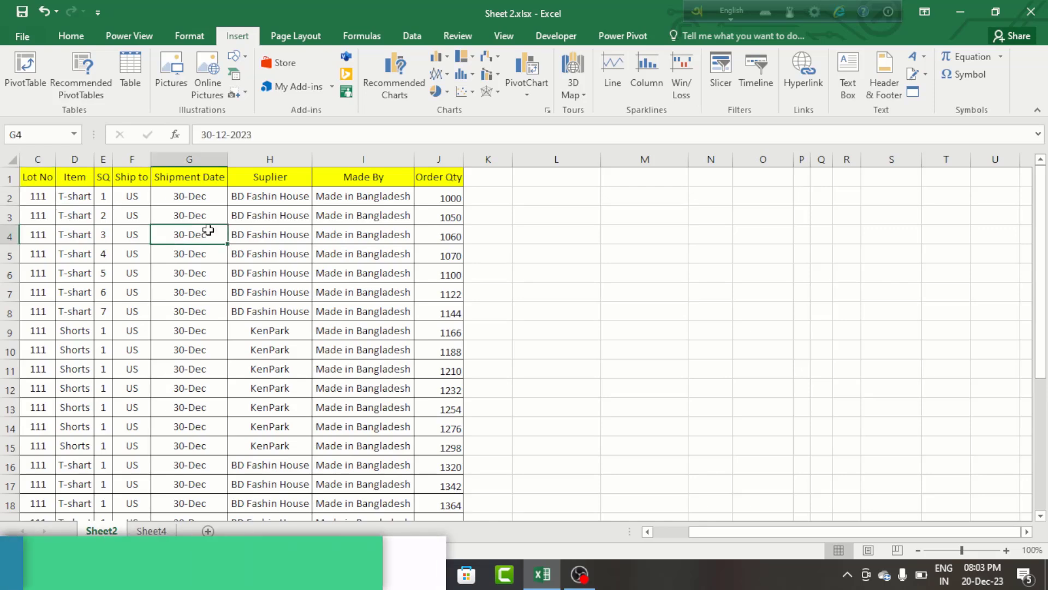
- Create a pivot table from columns C to J of Sheet2, placed in the existing worksheet at cell L2
drag(38, 158, 437, 186)
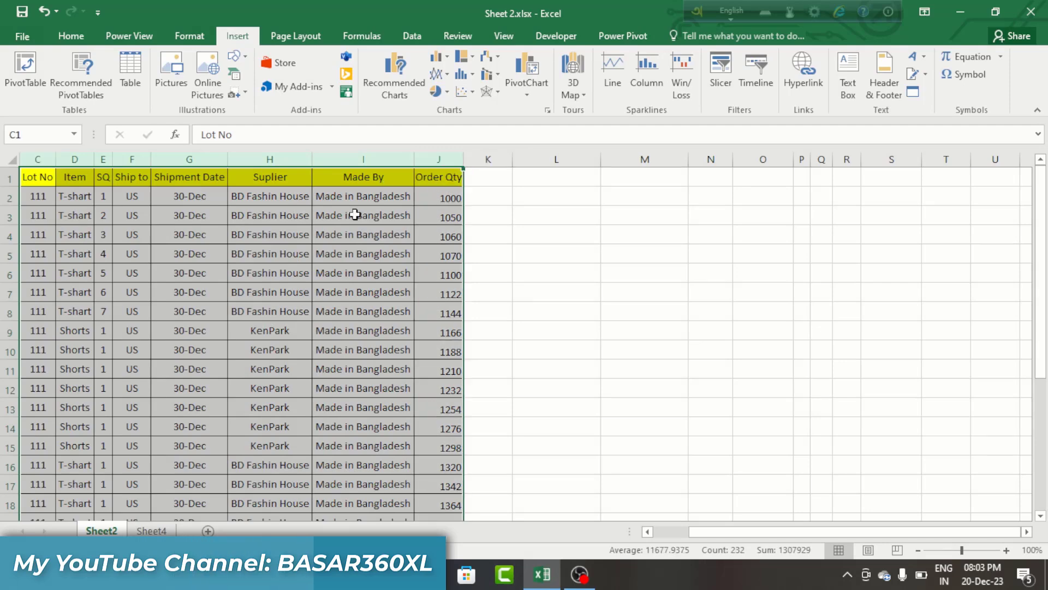
click(20, 66)
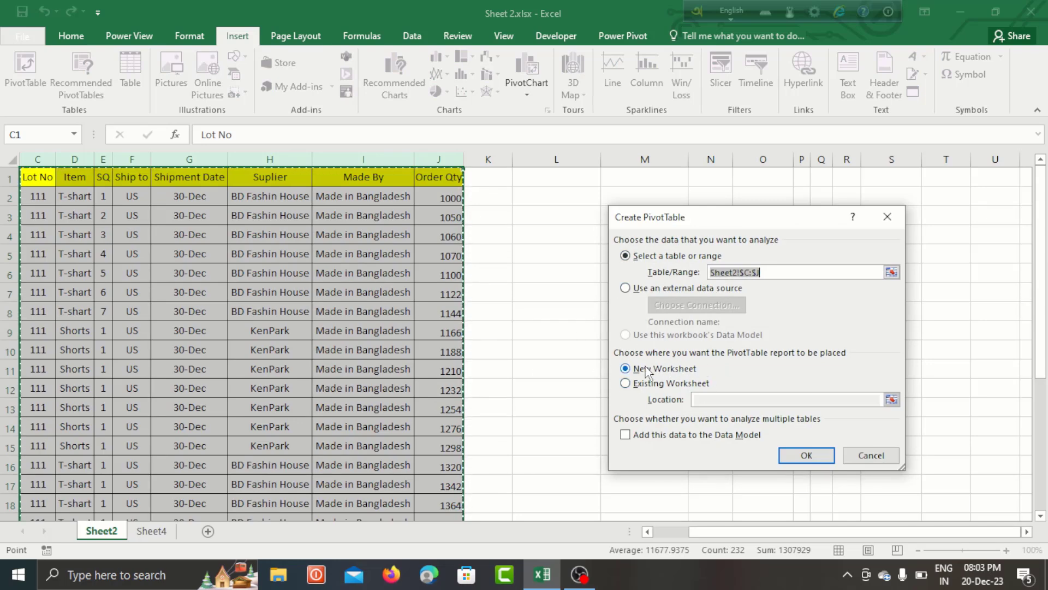
click(665, 370)
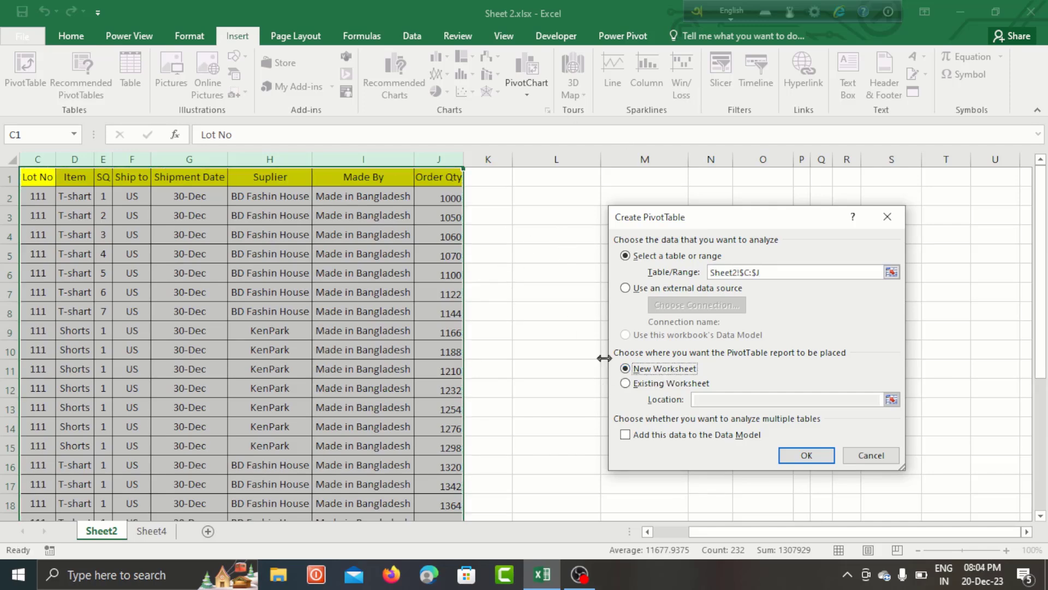
click(631, 385)
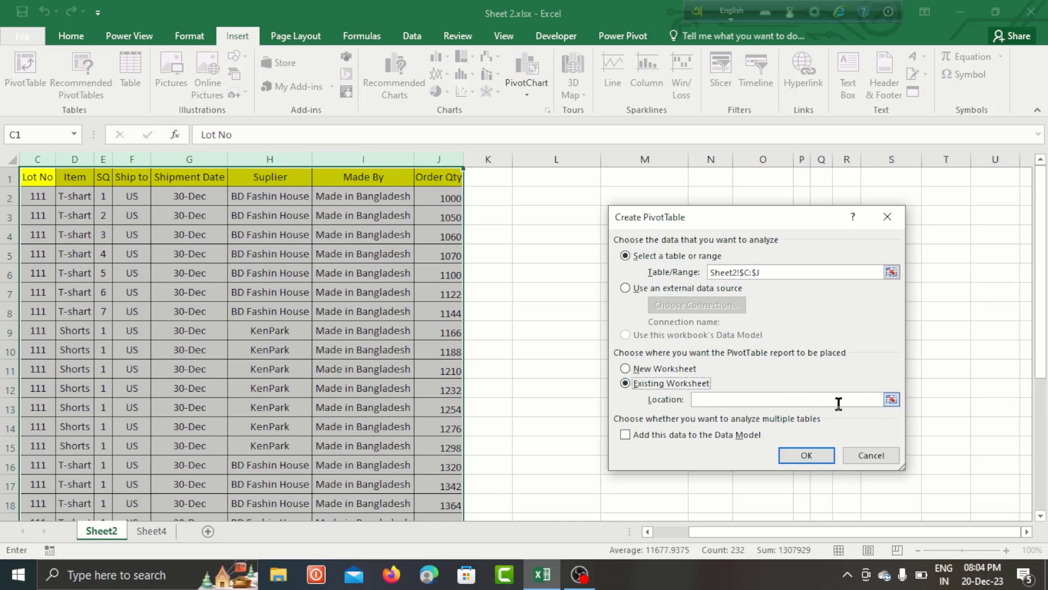
click(738, 401)
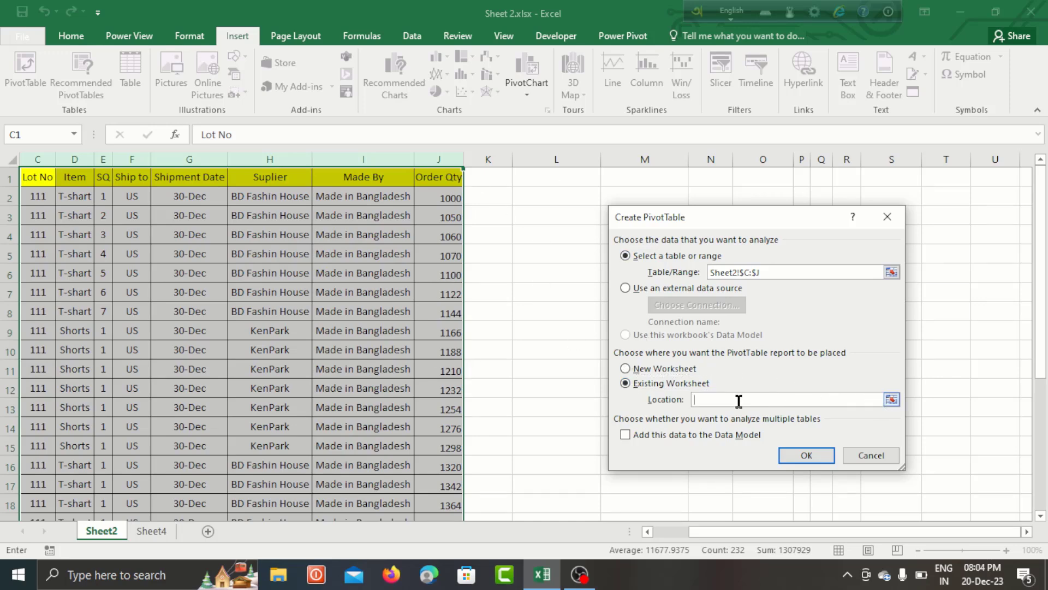
click(542, 198)
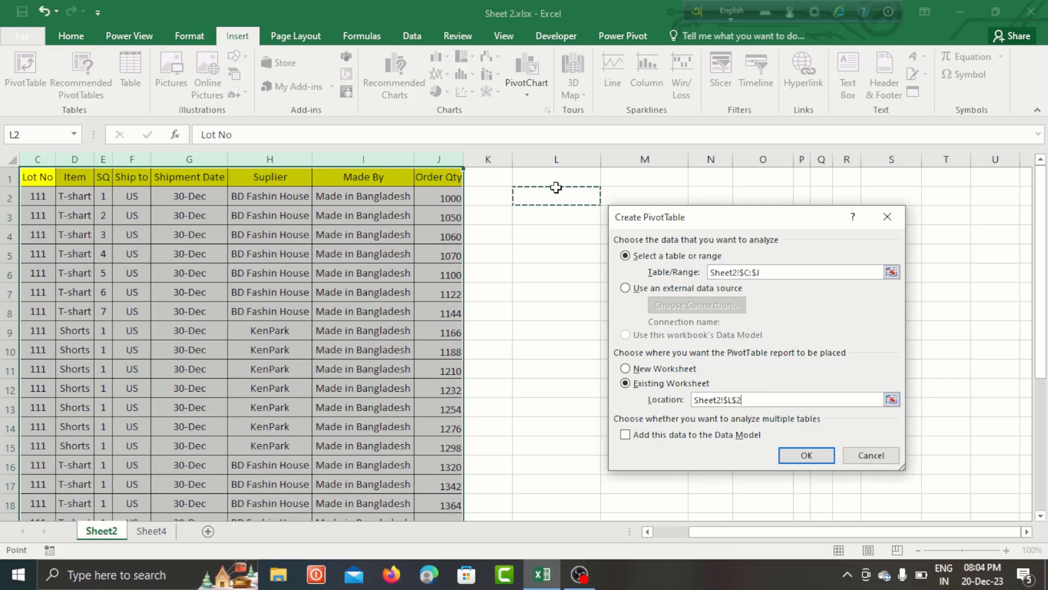
click(808, 456)
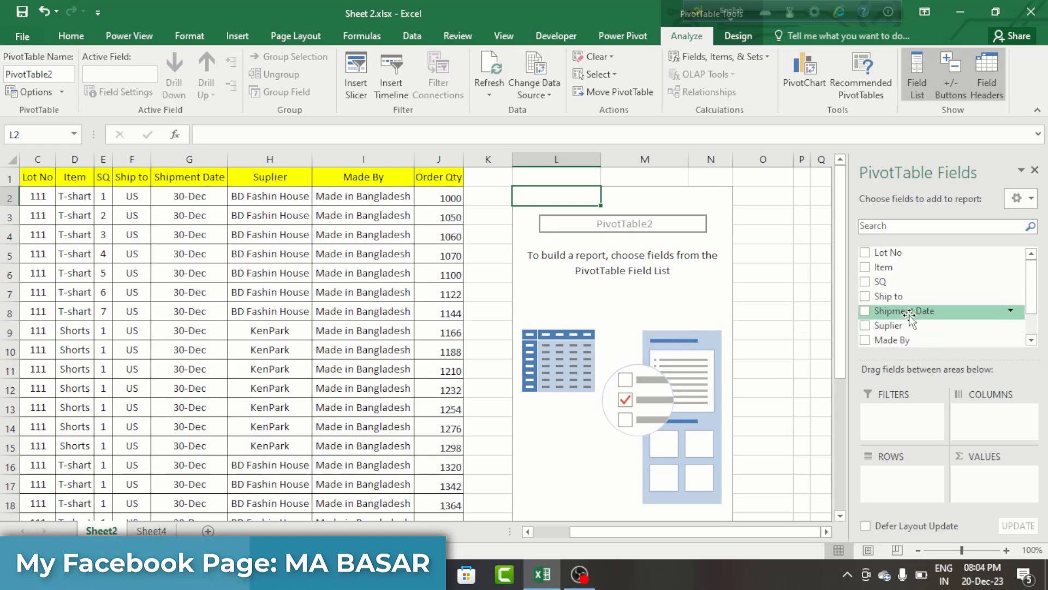
- Add the Item field to the pivot table's rows and check the resulting row labels
scroll(910, 314, down, 3)
scroll(909, 314, up, 3)
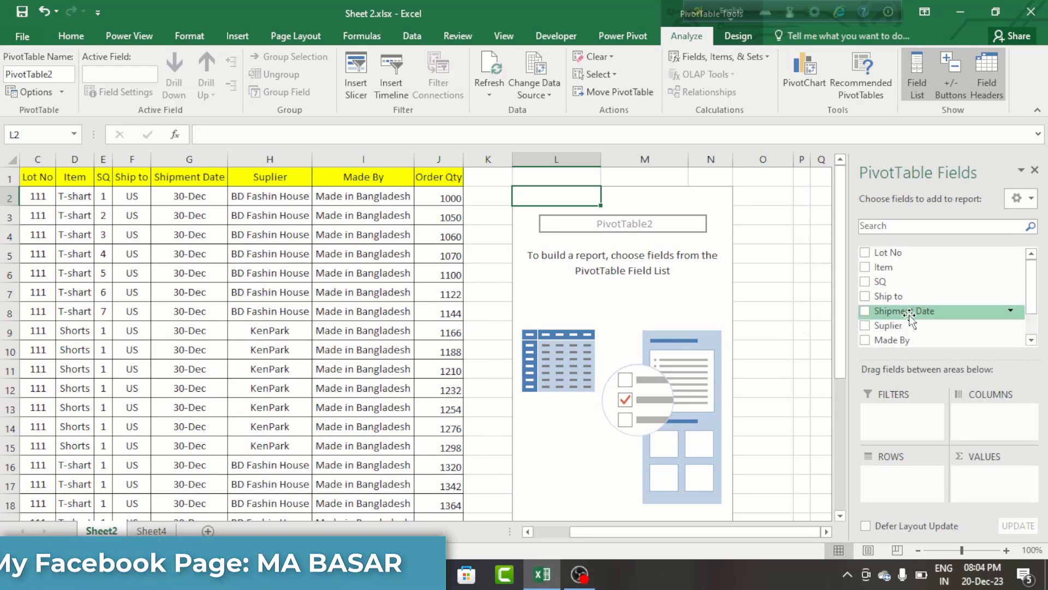
scroll(910, 314, down, 3)
scroll(909, 314, up, 3)
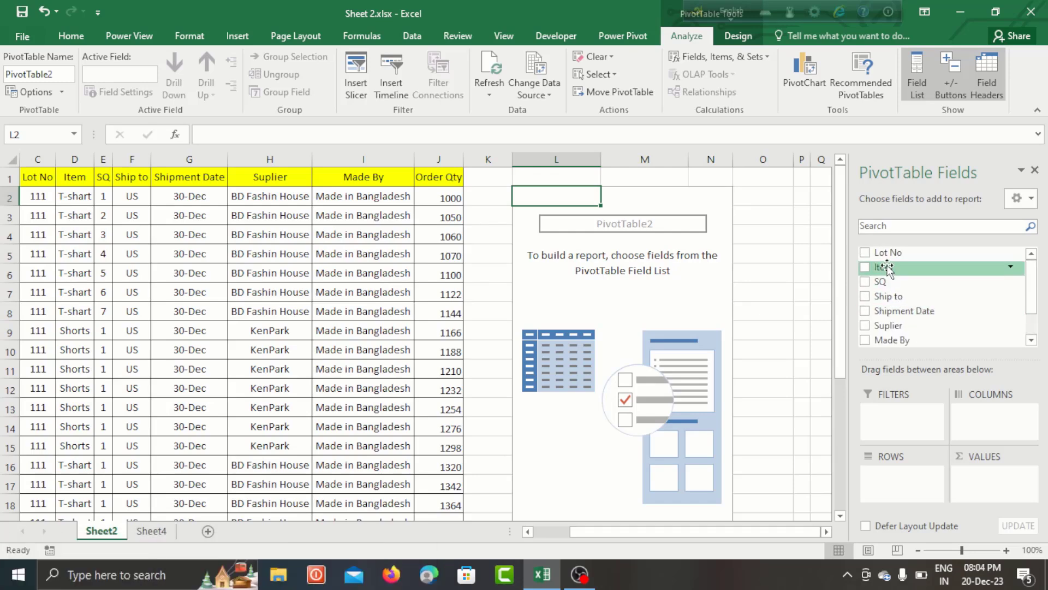
drag(885, 267, 894, 477)
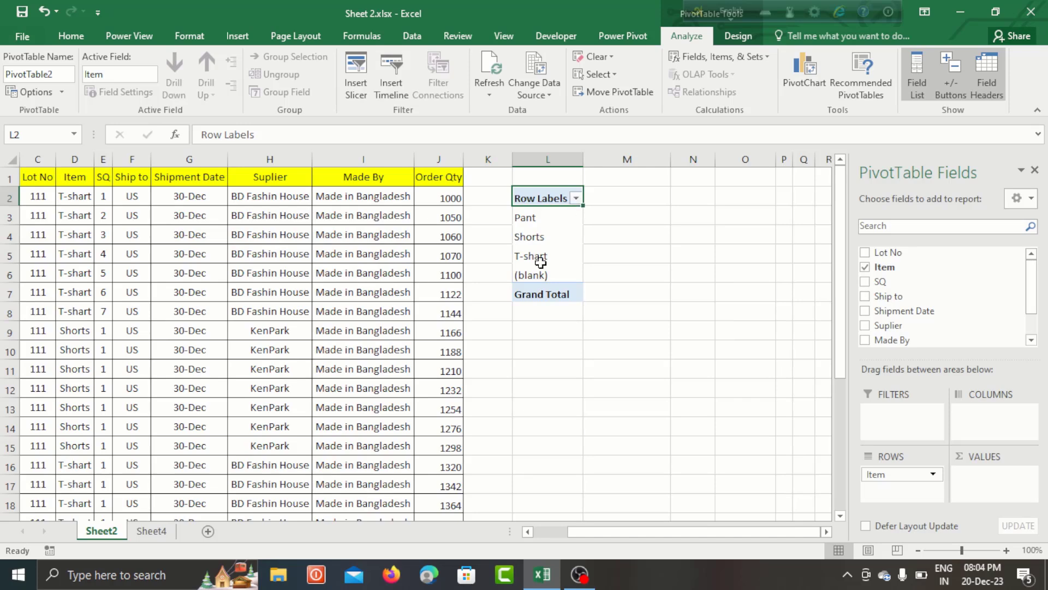
click(538, 219)
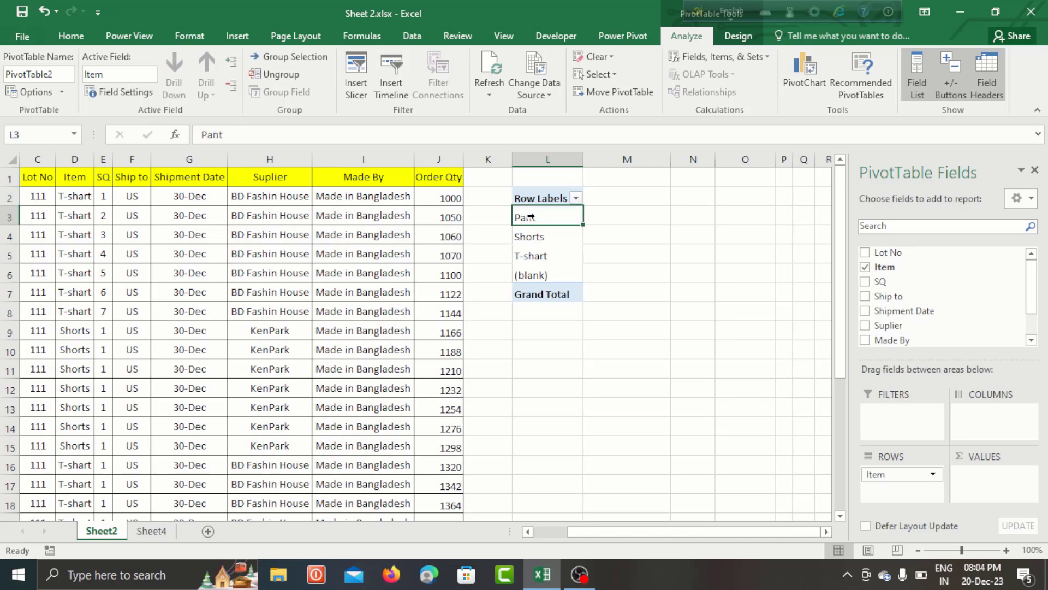
drag(532, 218, 531, 255)
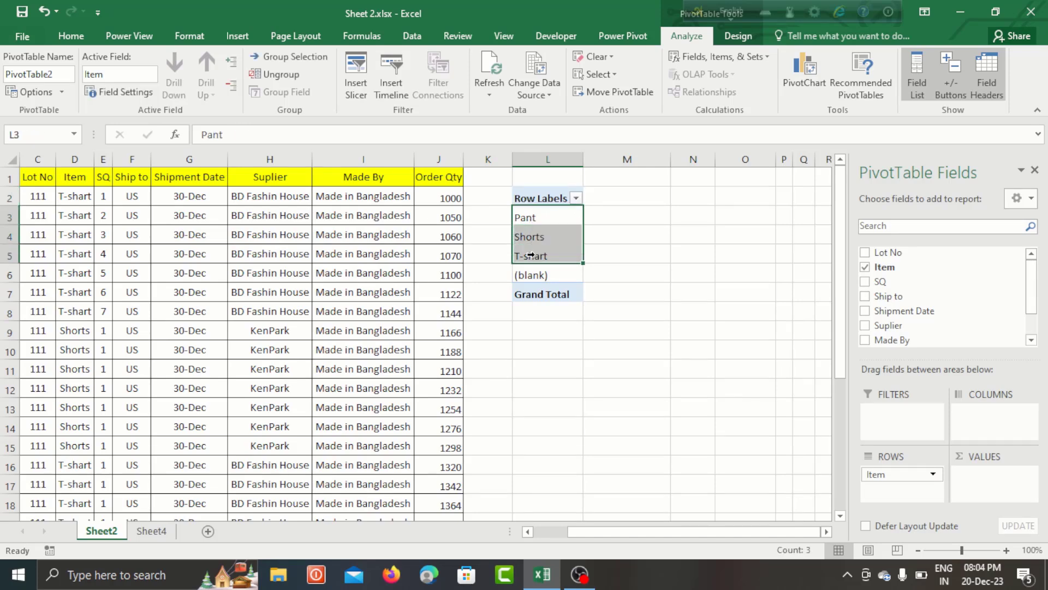
click(542, 226)
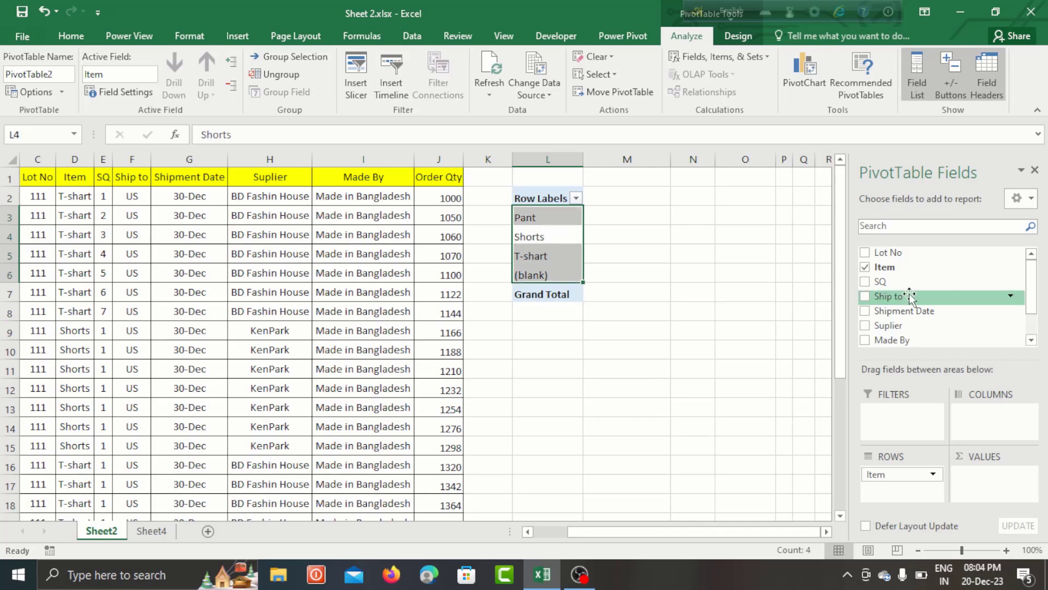
click(547, 225)
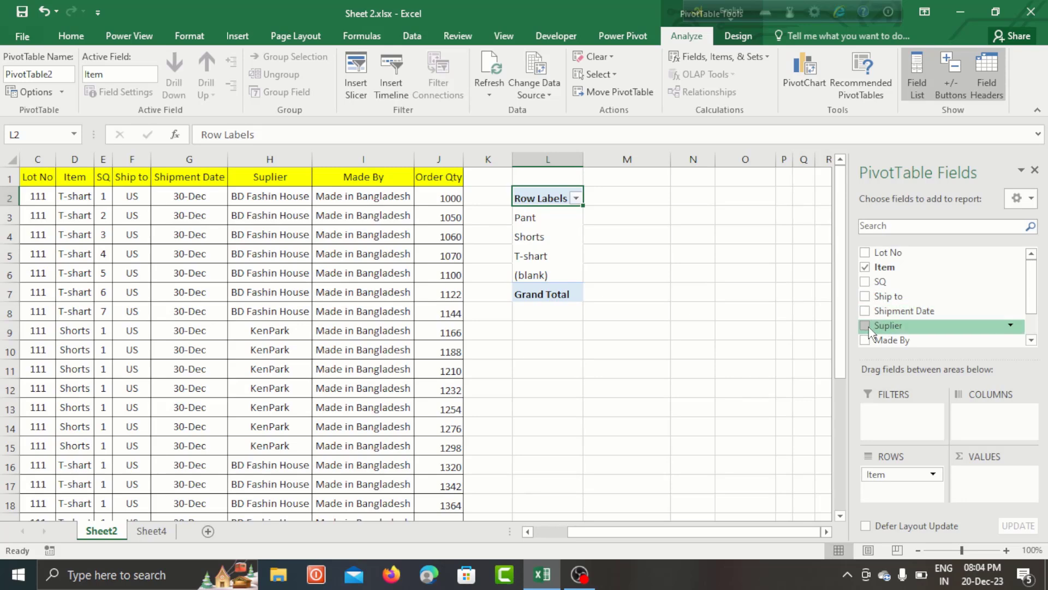
- Add the Suplier field to the pivot table's columns and look over the supplier headings and cells beneath
drag(870, 329, 983, 418)
click(641, 215)
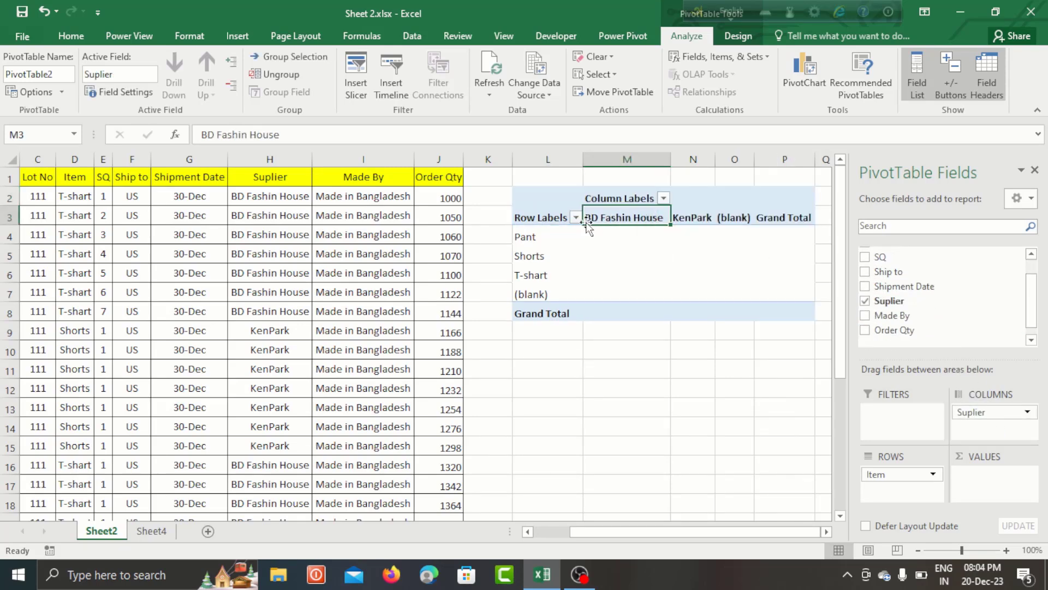
click(594, 247)
click(604, 221)
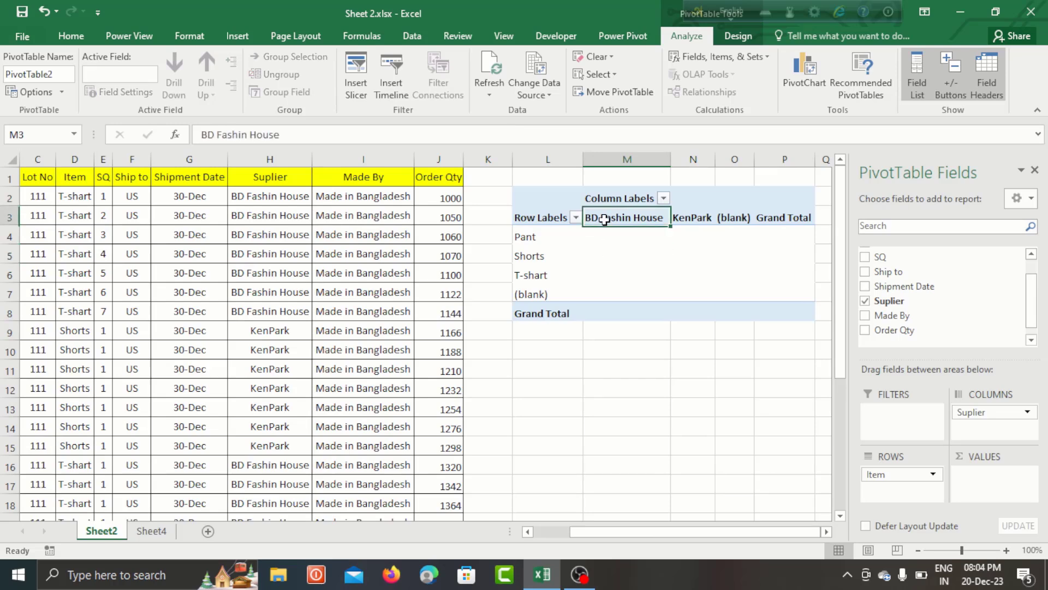
click(726, 228)
click(704, 218)
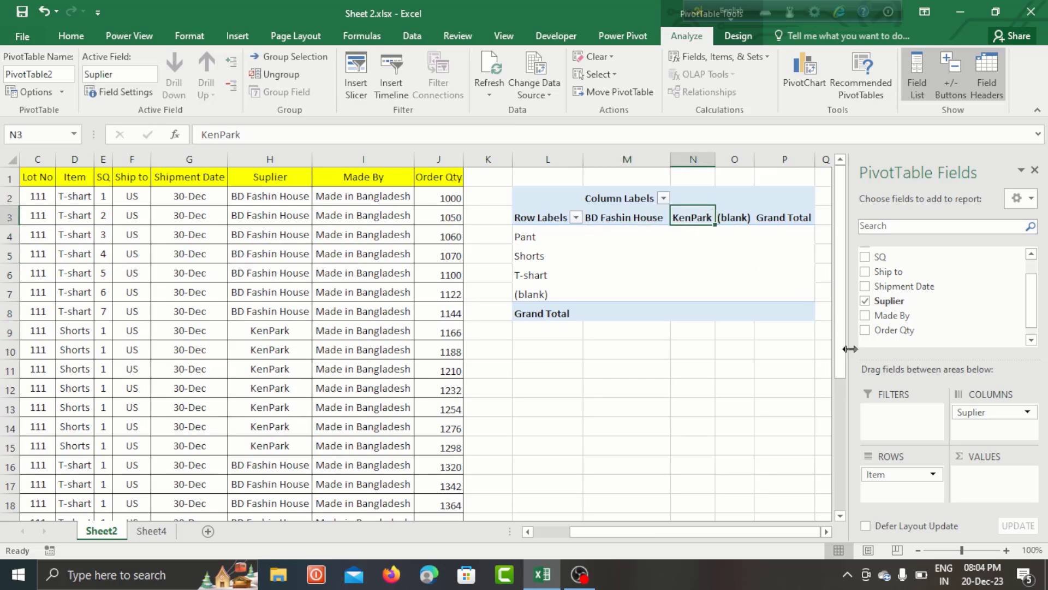
click(623, 247)
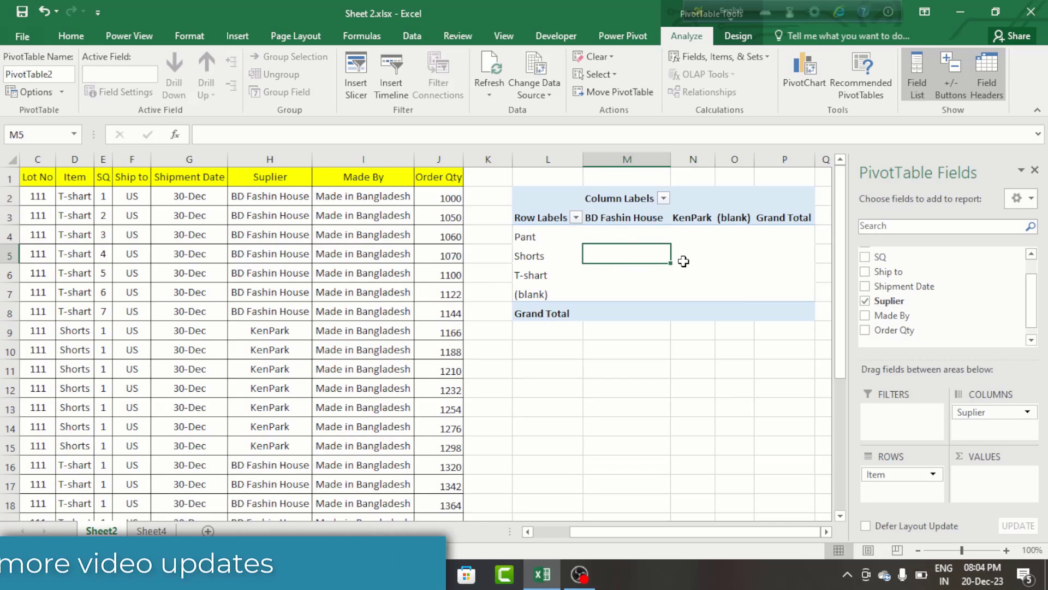
click(615, 231)
click(616, 254)
click(616, 273)
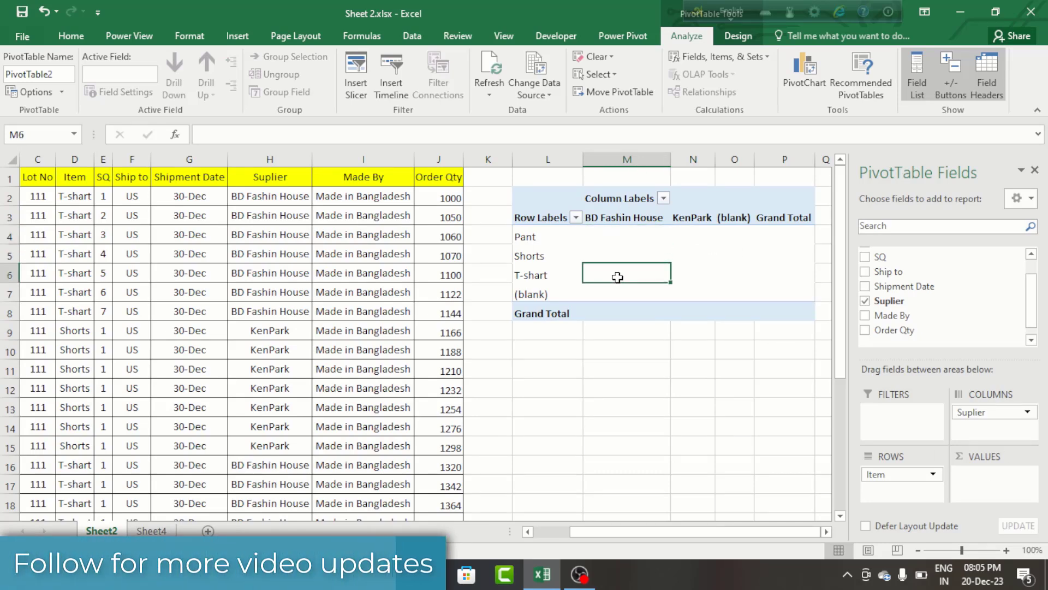
click(731, 272)
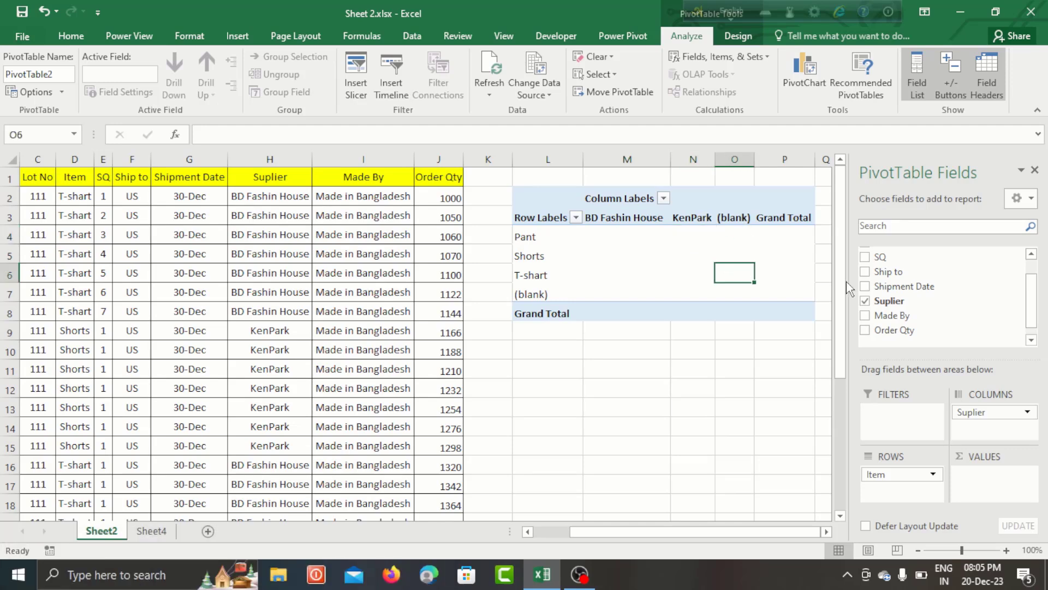
- Add the Order Qty field to the pivot table's values and inspect the figures for each item
drag(898, 331, 986, 477)
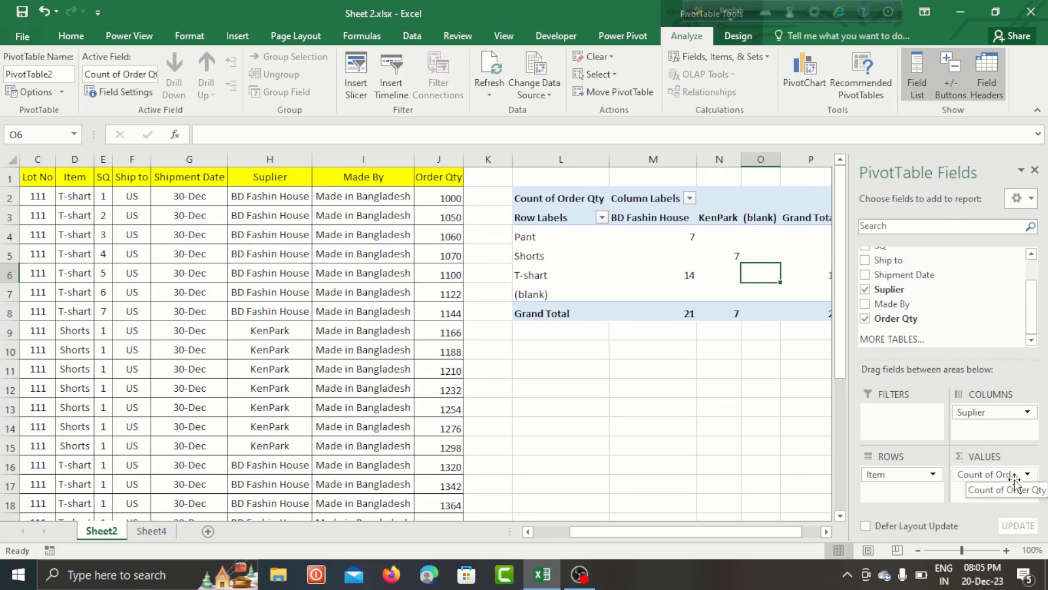
click(682, 231)
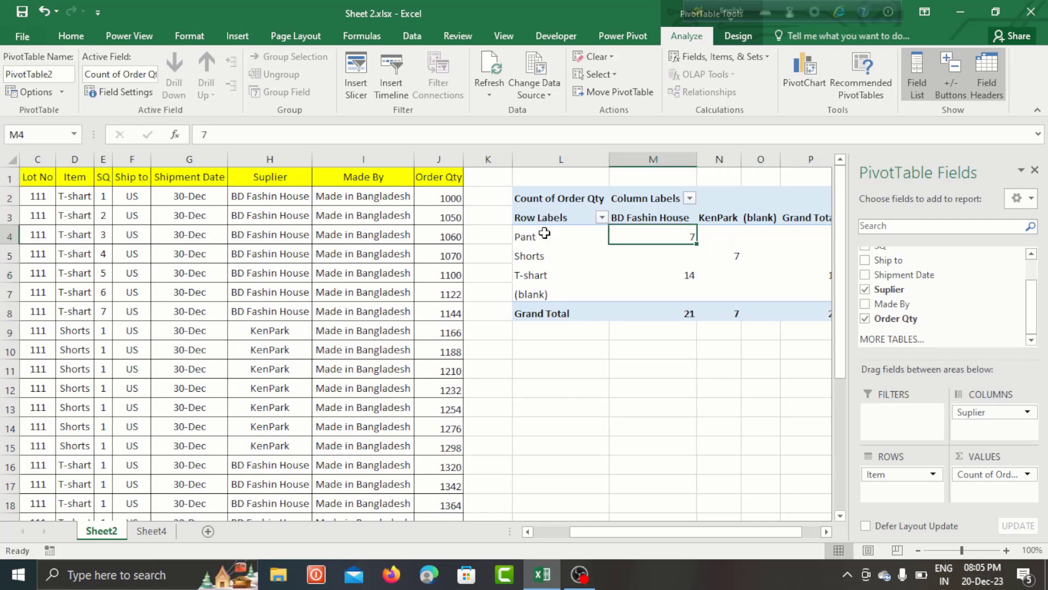
click(528, 237)
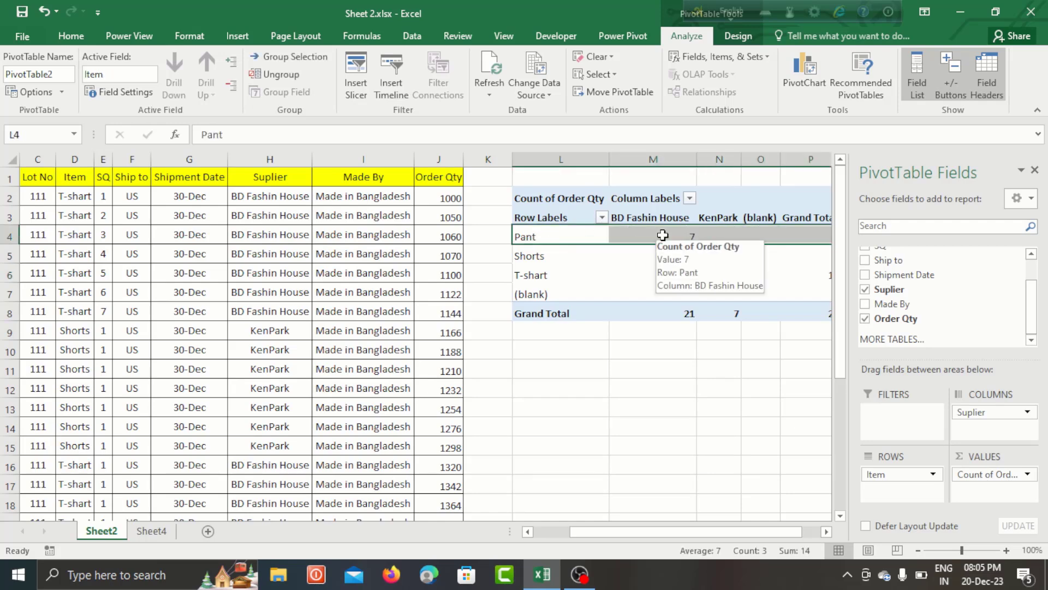
click(628, 258)
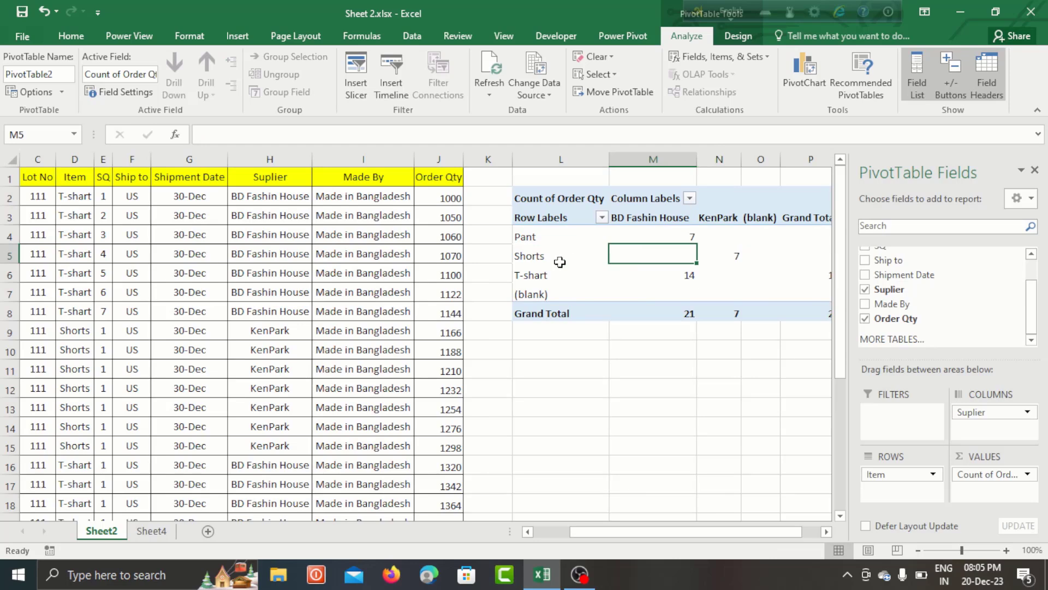
click(686, 282)
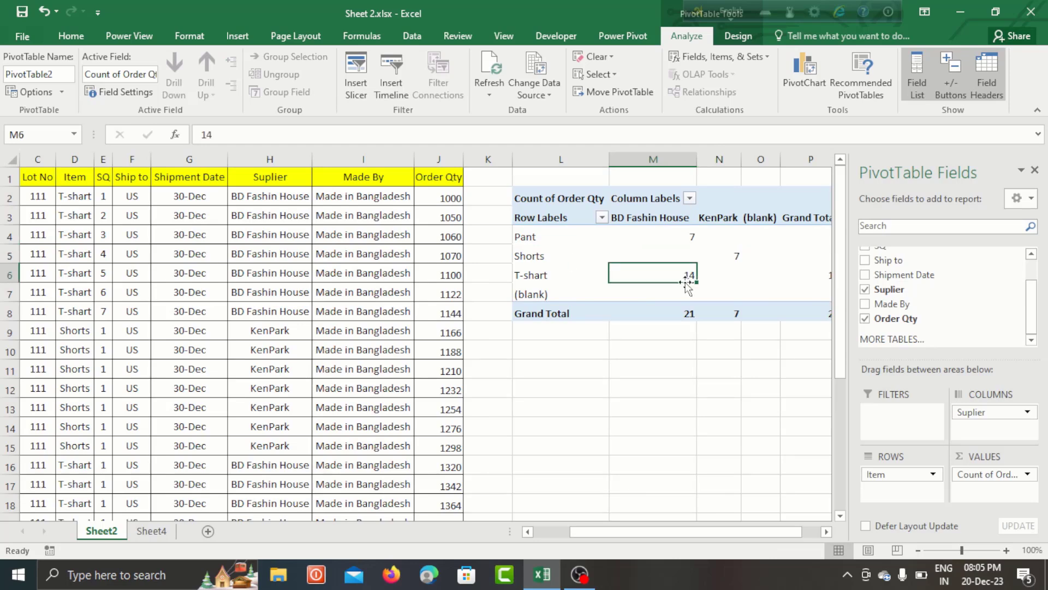
- Set the Order Qty value field to summarize by Sum and review the totals per item and supplier
click(1028, 475)
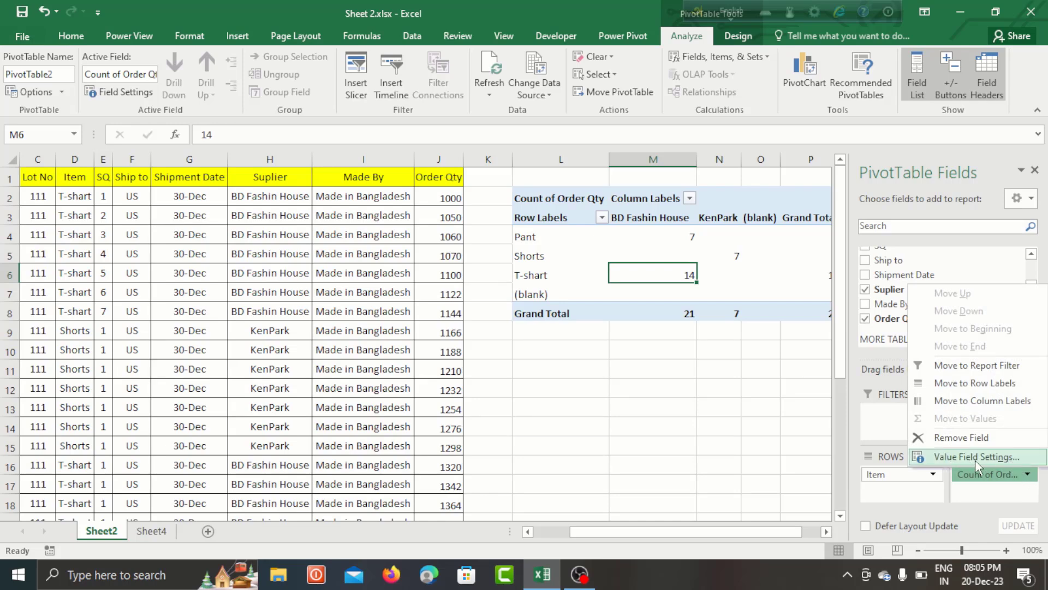
click(949, 462)
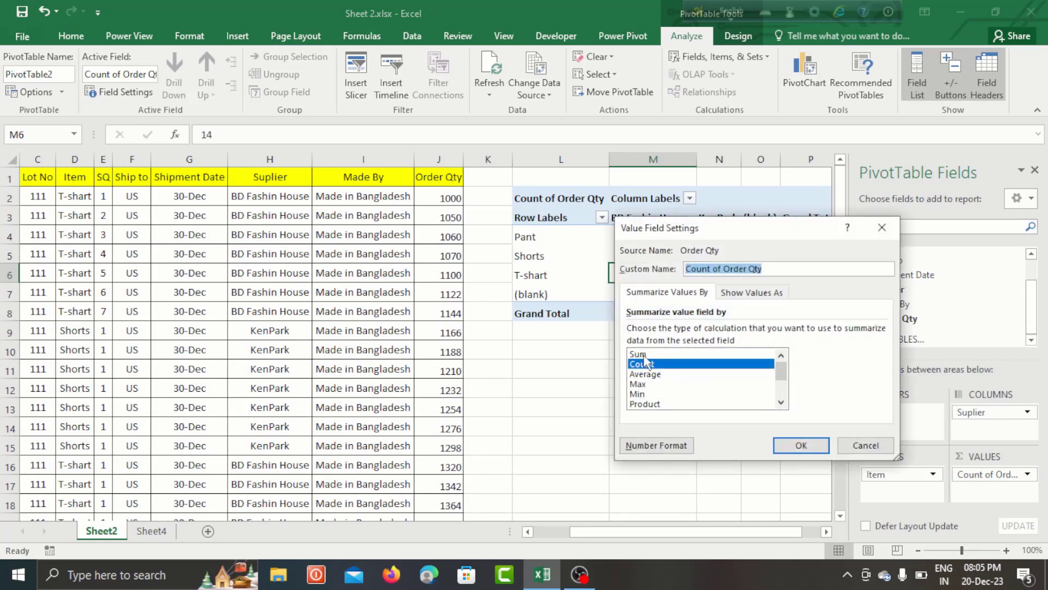
click(638, 354)
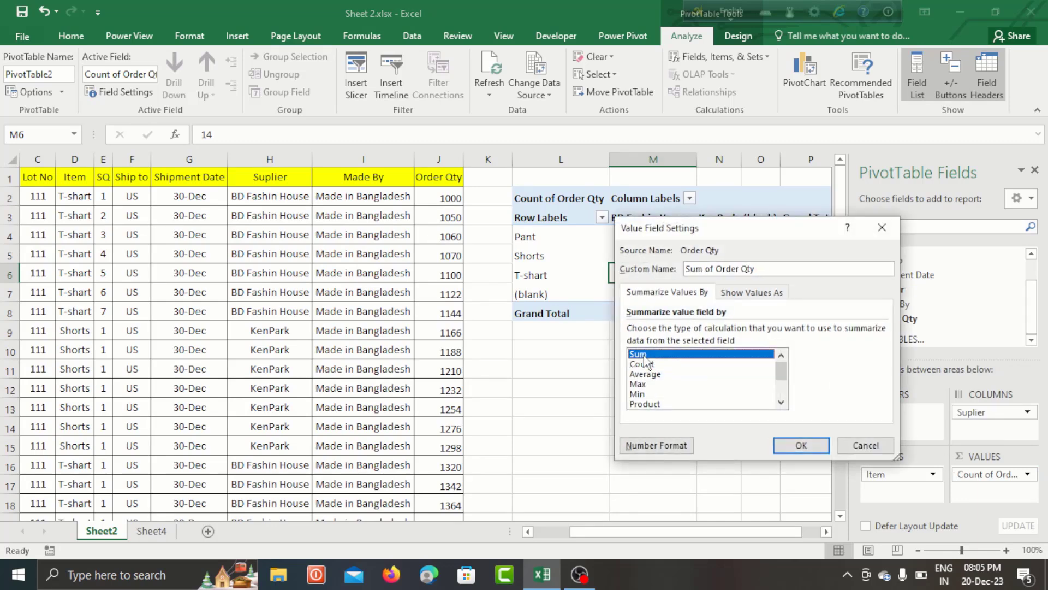
click(801, 445)
click(665, 370)
drag(597, 240, 633, 292)
click(569, 240)
drag(643, 240, 695, 312)
click(672, 277)
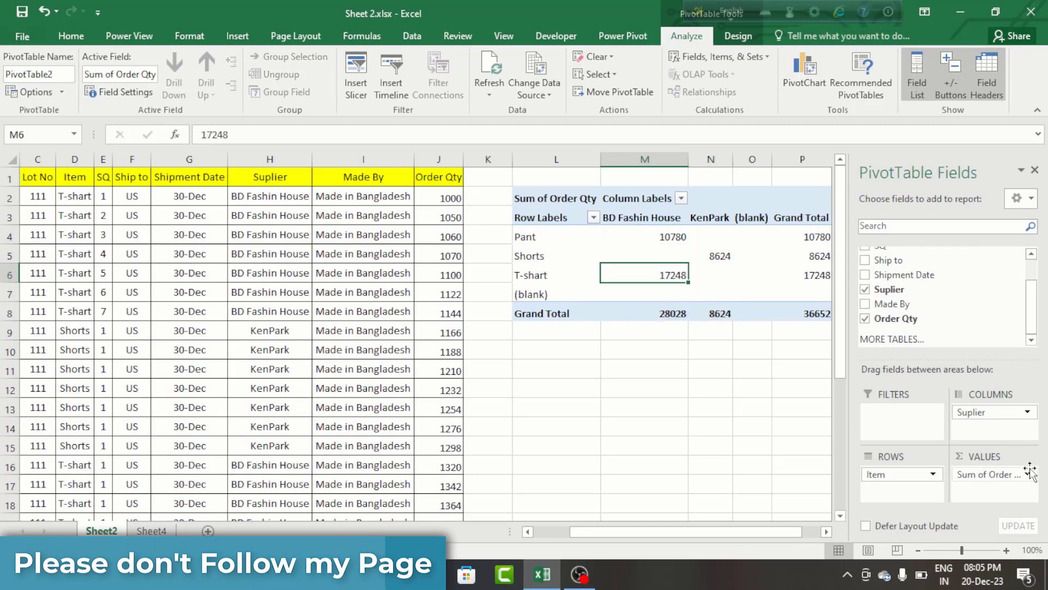
- Check the pivot table's (blank) row against the source data and filter (blank) out of the row labels
click(674, 298)
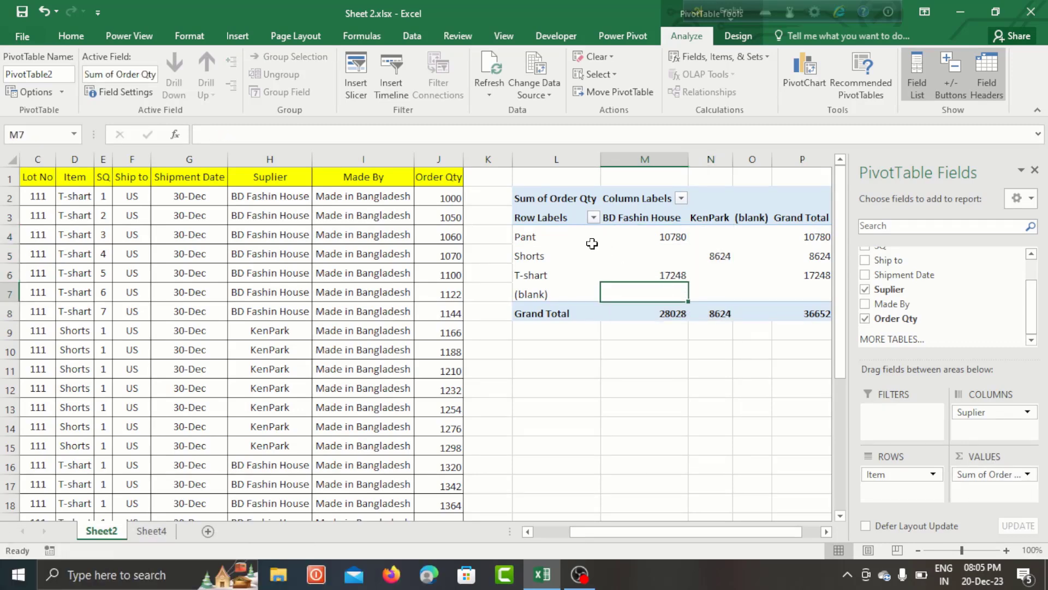
drag(576, 235, 576, 284)
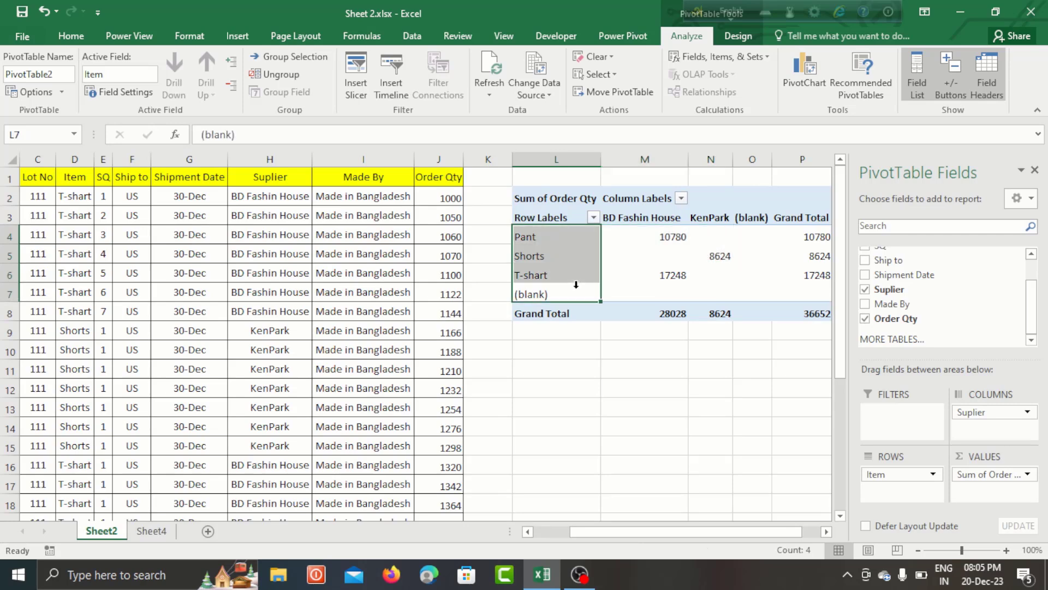
click(533, 294)
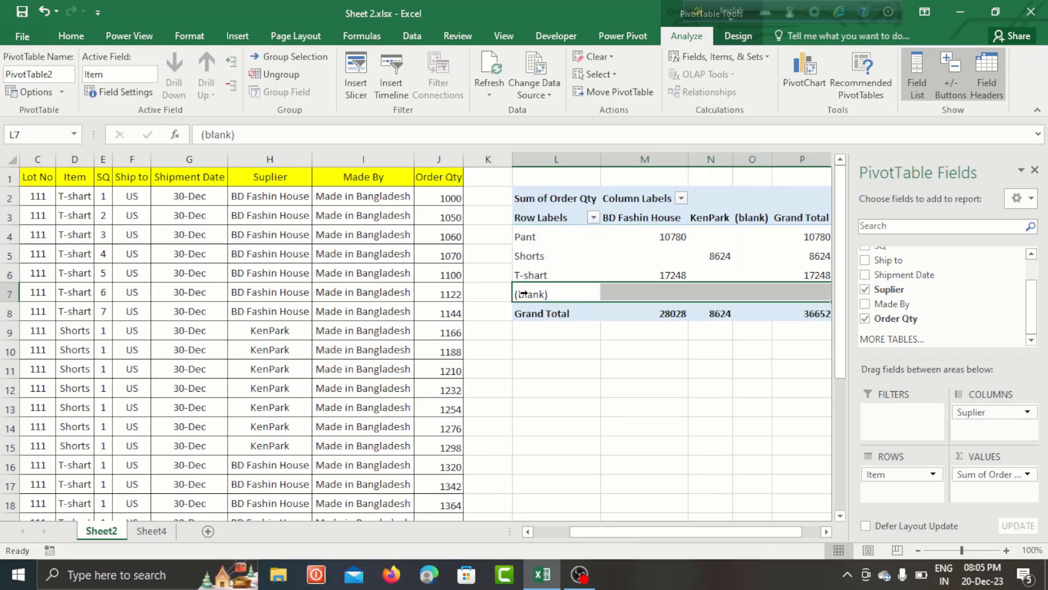
drag(37, 159, 429, 170)
drag(49, 176, 452, 424)
click(609, 316)
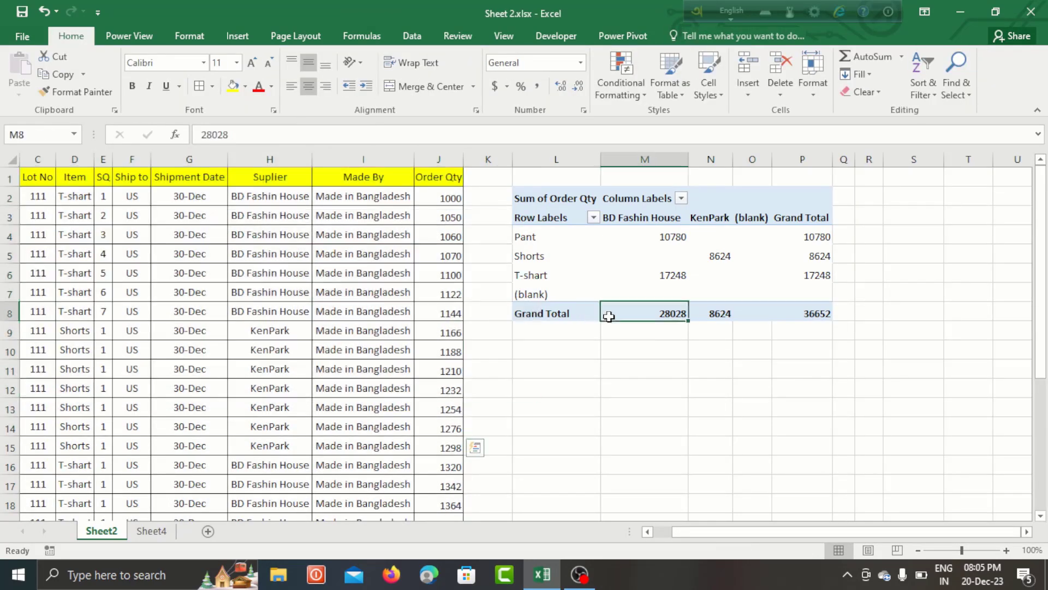
click(533, 295)
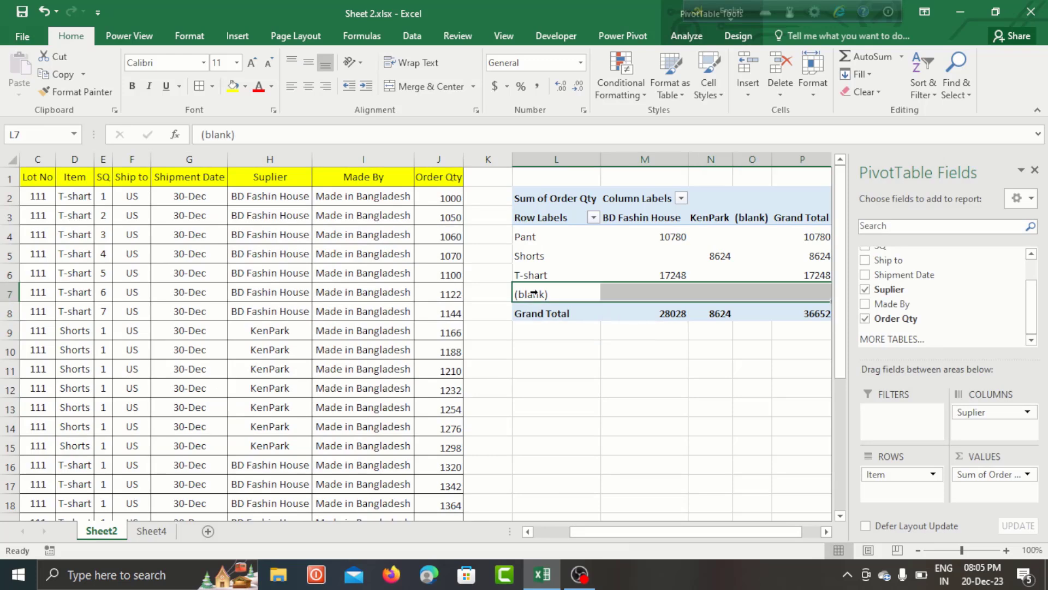
click(594, 218)
click(440, 391)
click(442, 417)
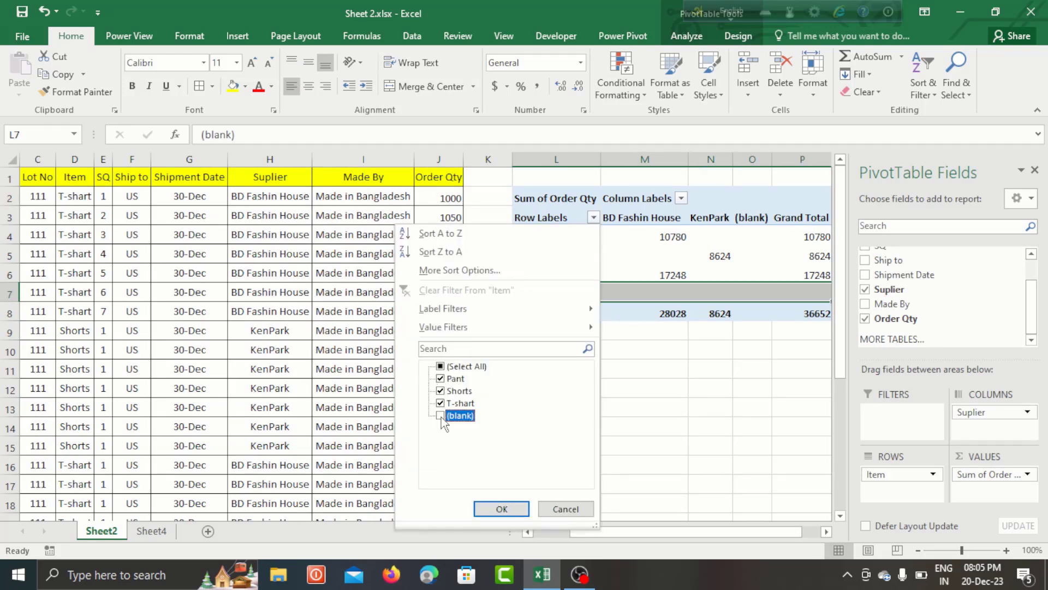
click(498, 508)
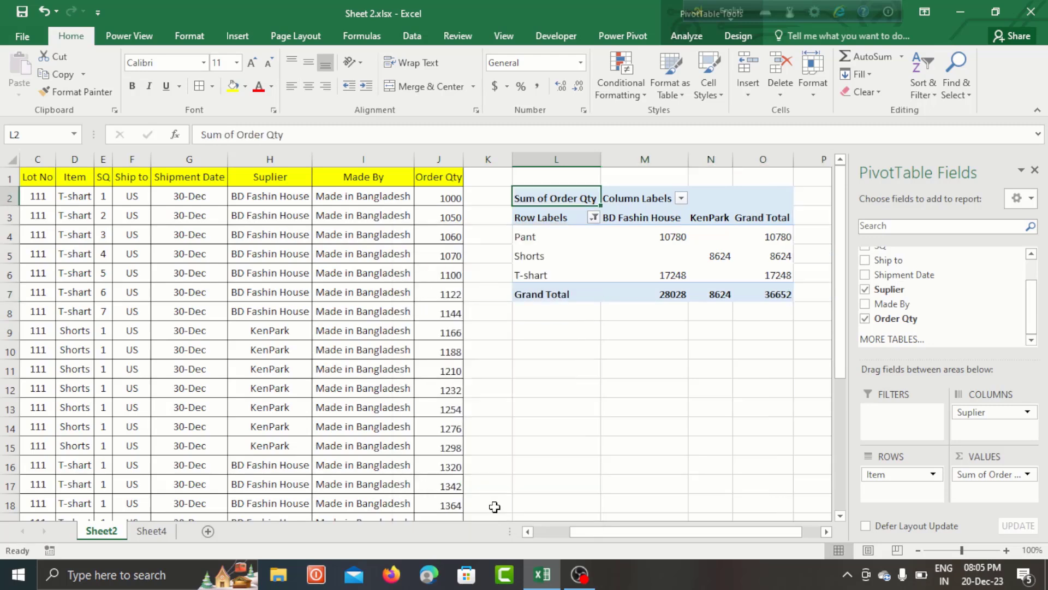
click(584, 314)
- Try the orange Medium pivot style with black header and total rows, and apply the gold Medium style with a solid gold header instead
click(546, 211)
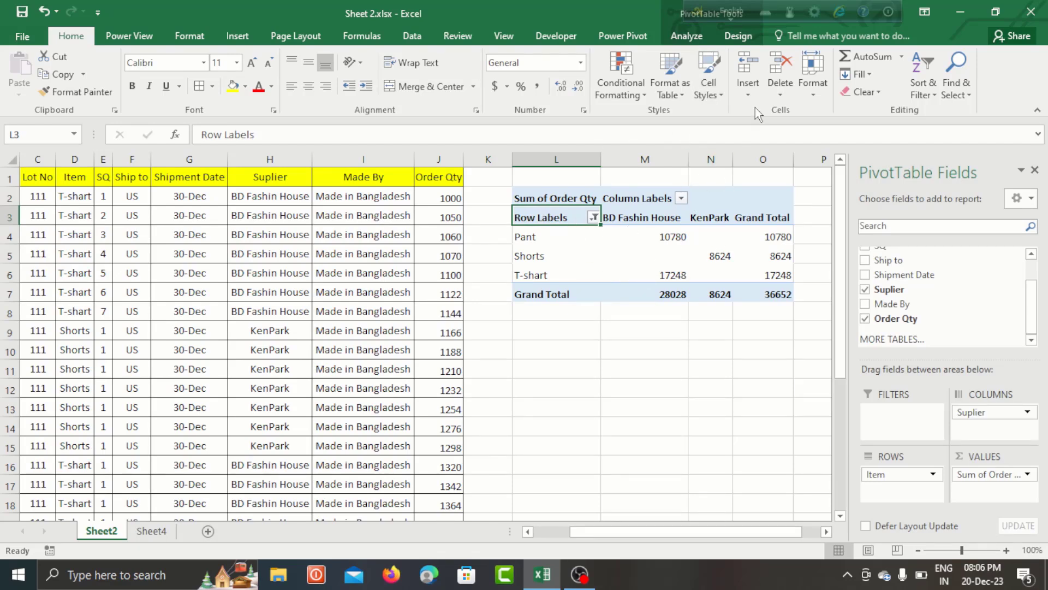
click(742, 37)
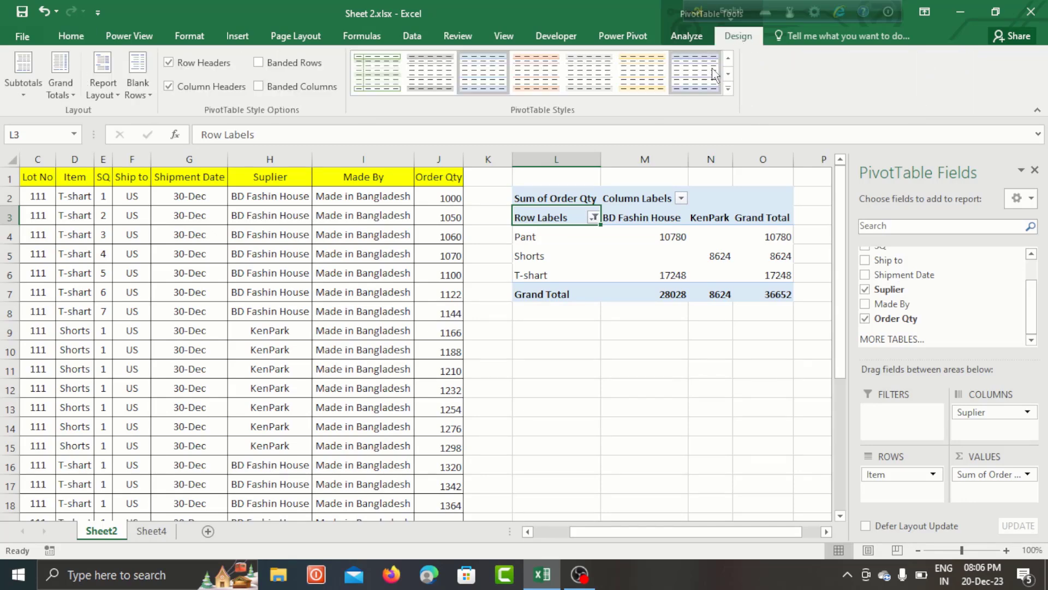
click(730, 87)
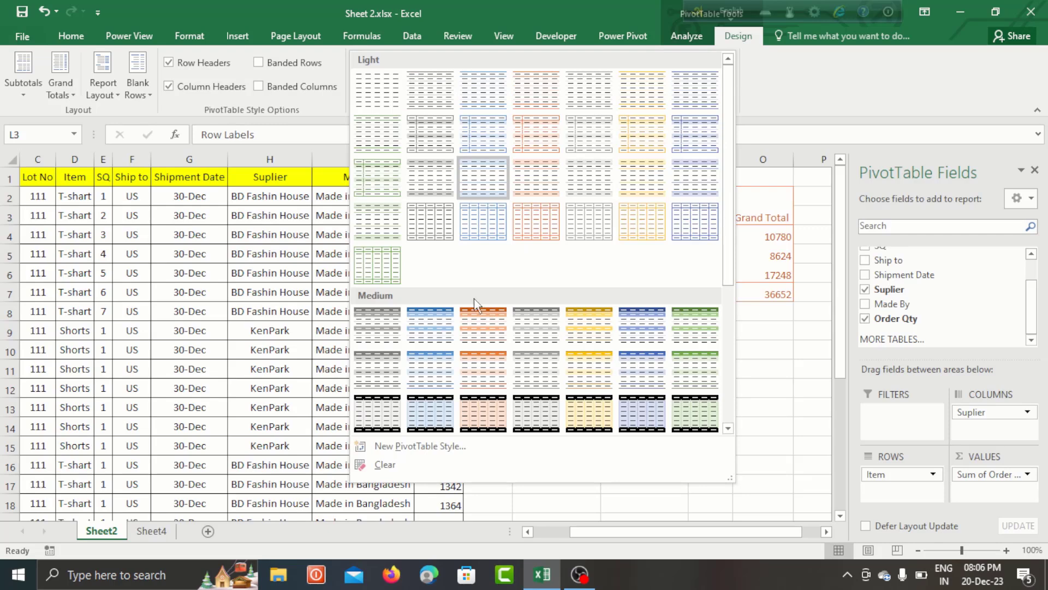
click(482, 412)
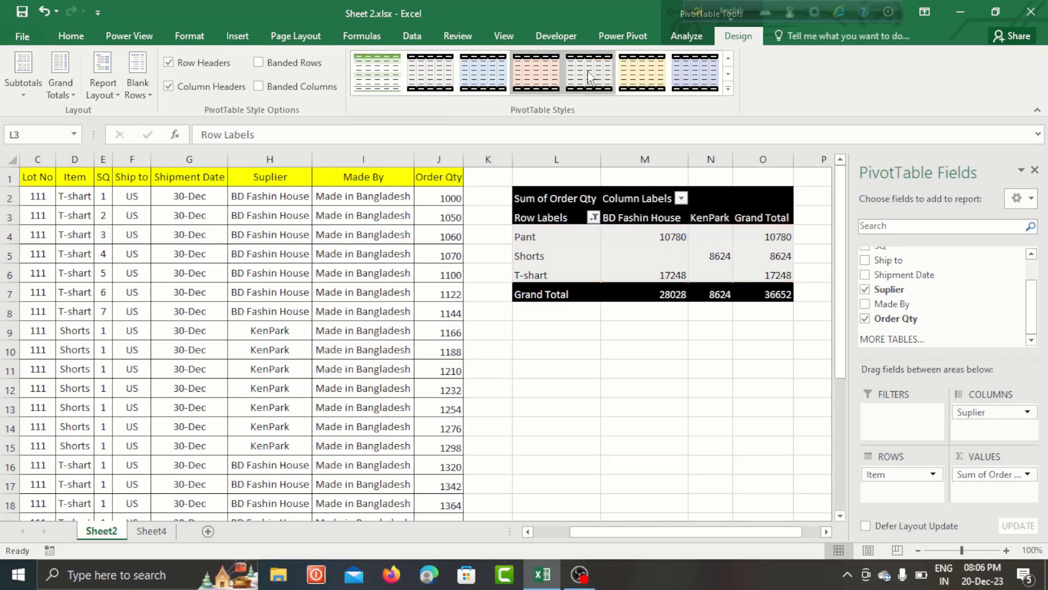
click(728, 88)
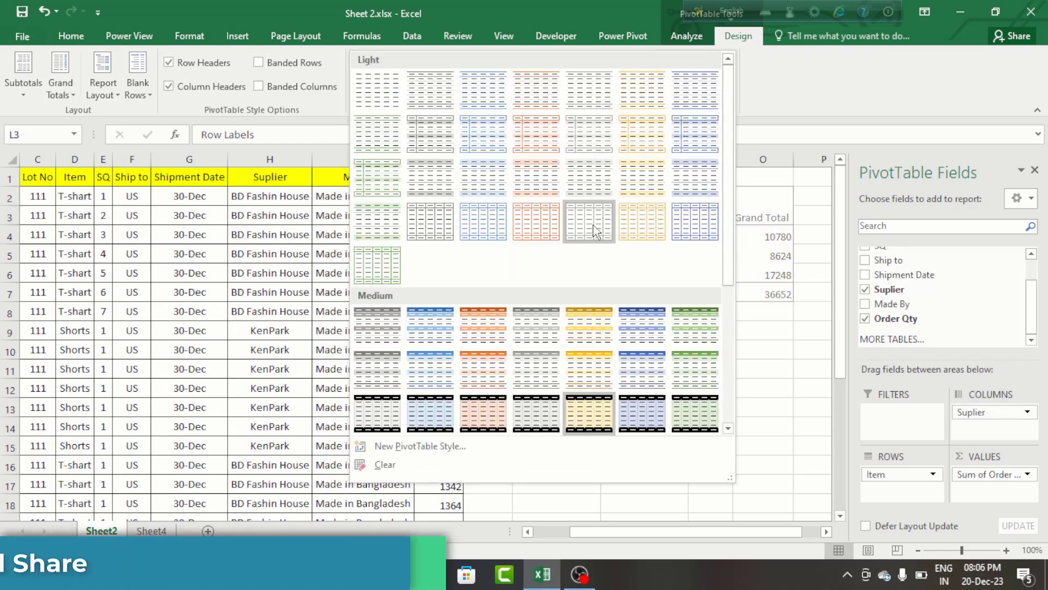
click(578, 320)
click(702, 252)
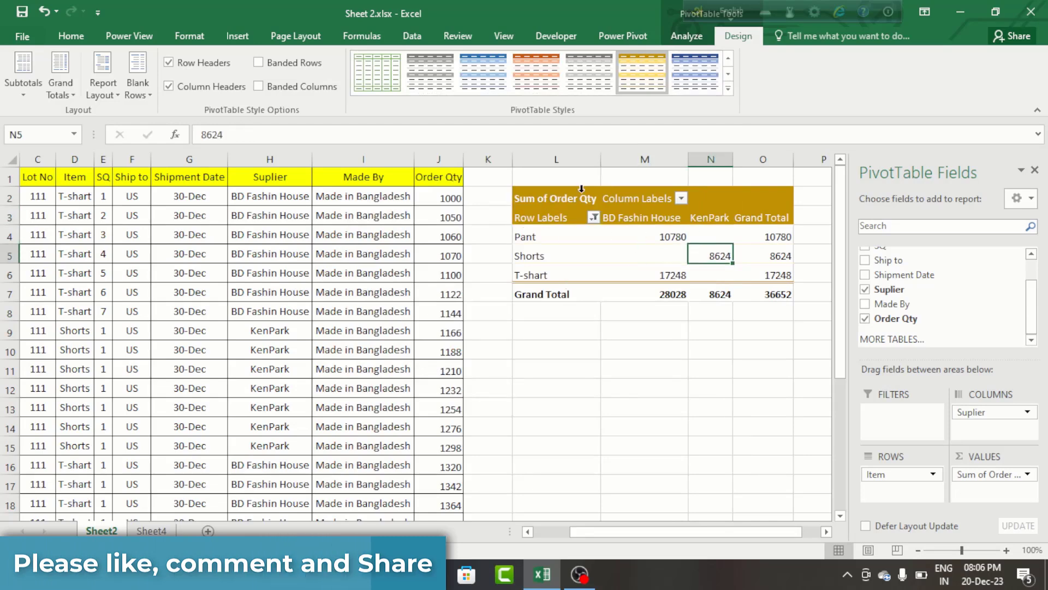
- Apply all borders to the pivot table range L3:O7 and look over the bordered cells
click(532, 214)
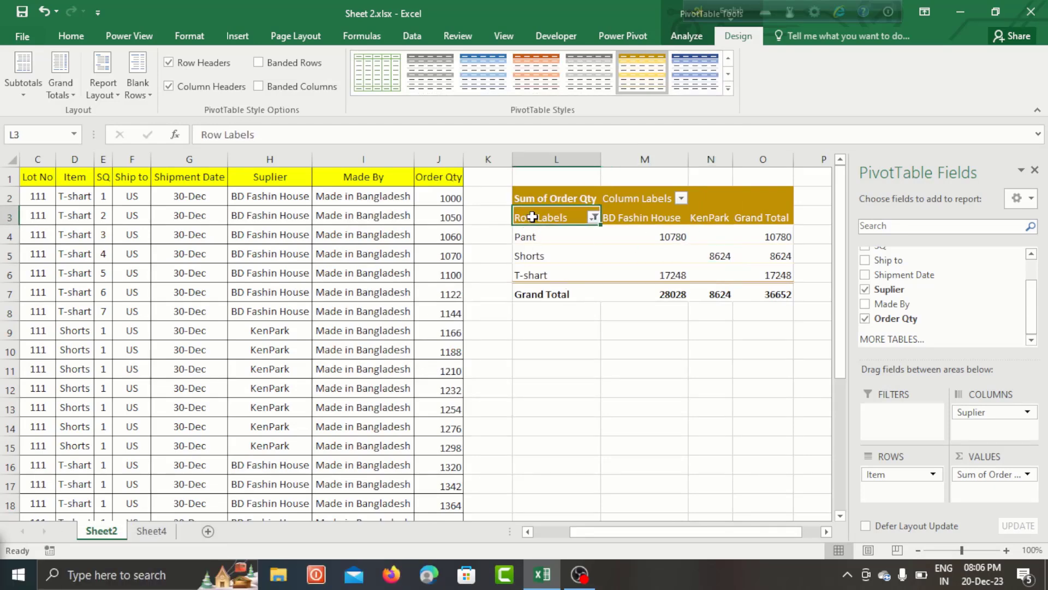
drag(607, 226, 763, 291)
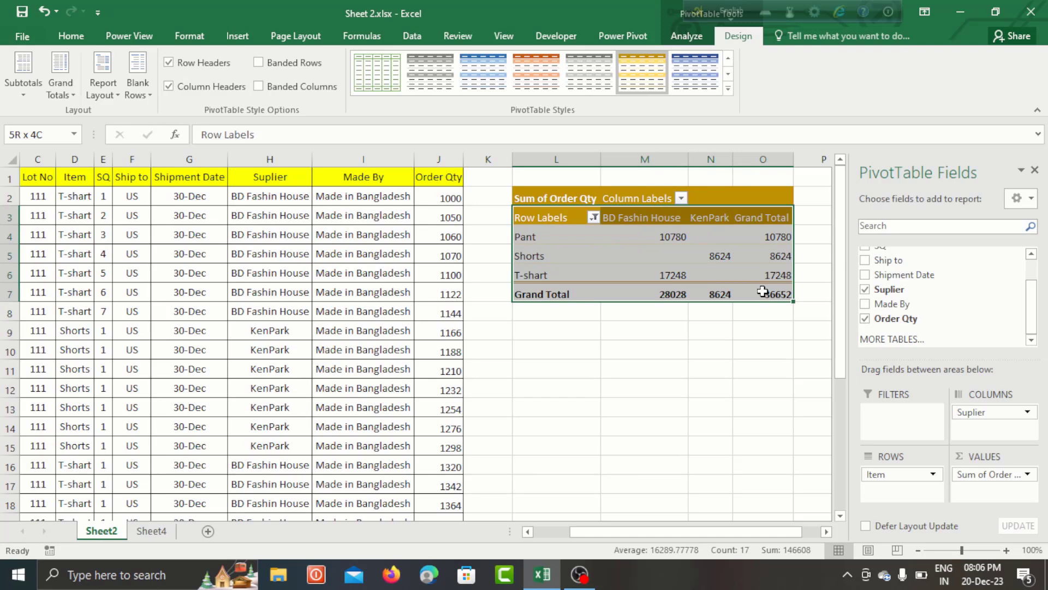
click(75, 35)
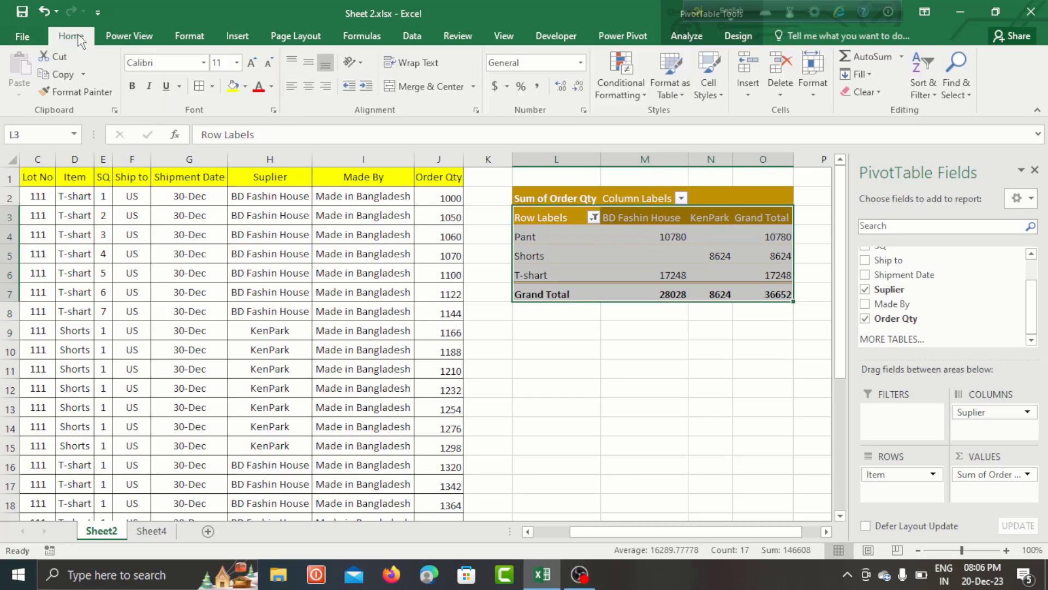
click(212, 86)
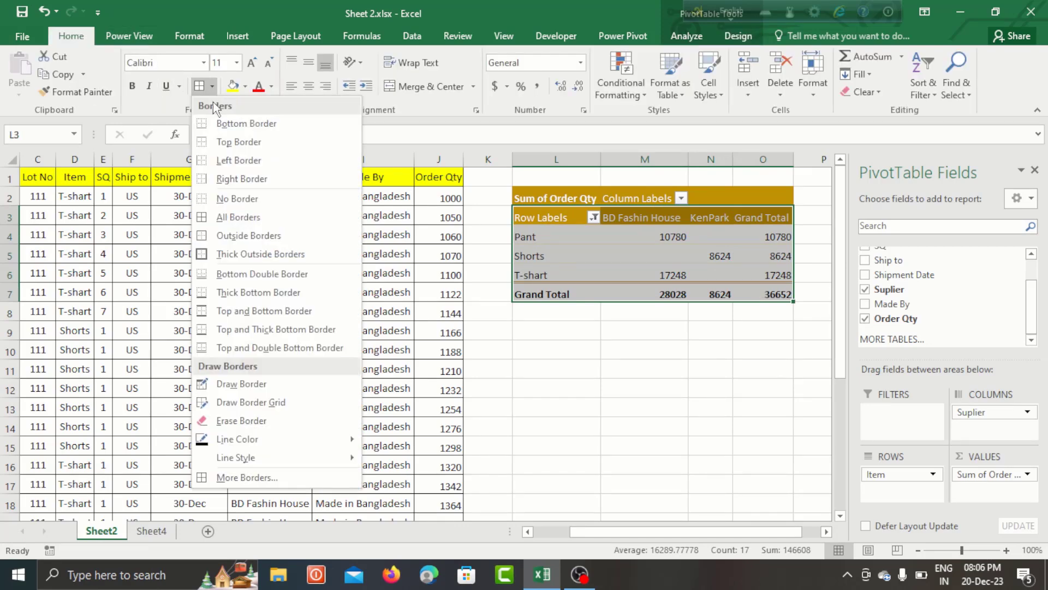
click(214, 216)
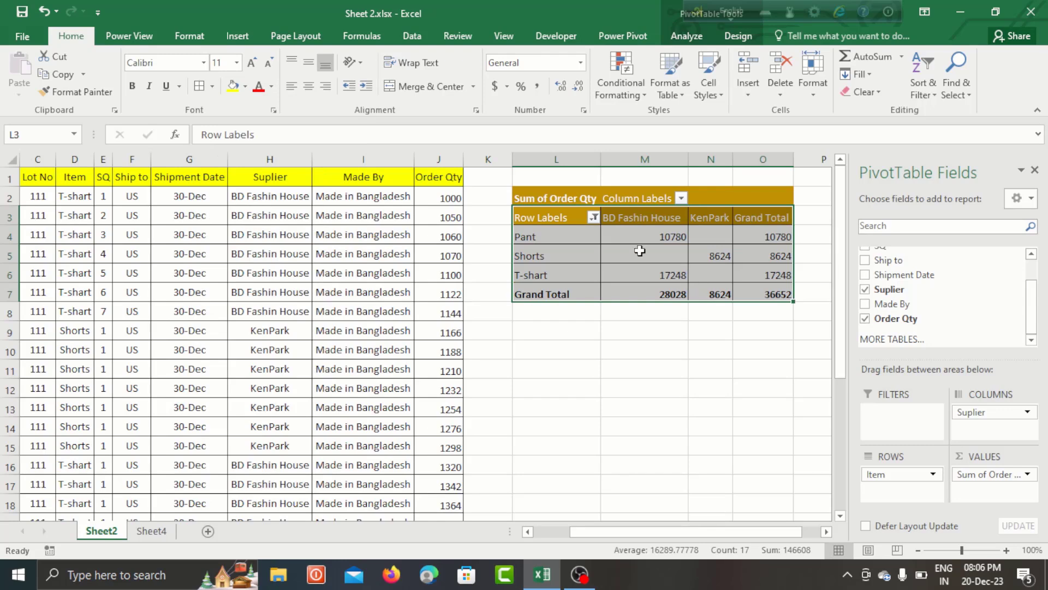
click(640, 250)
click(586, 239)
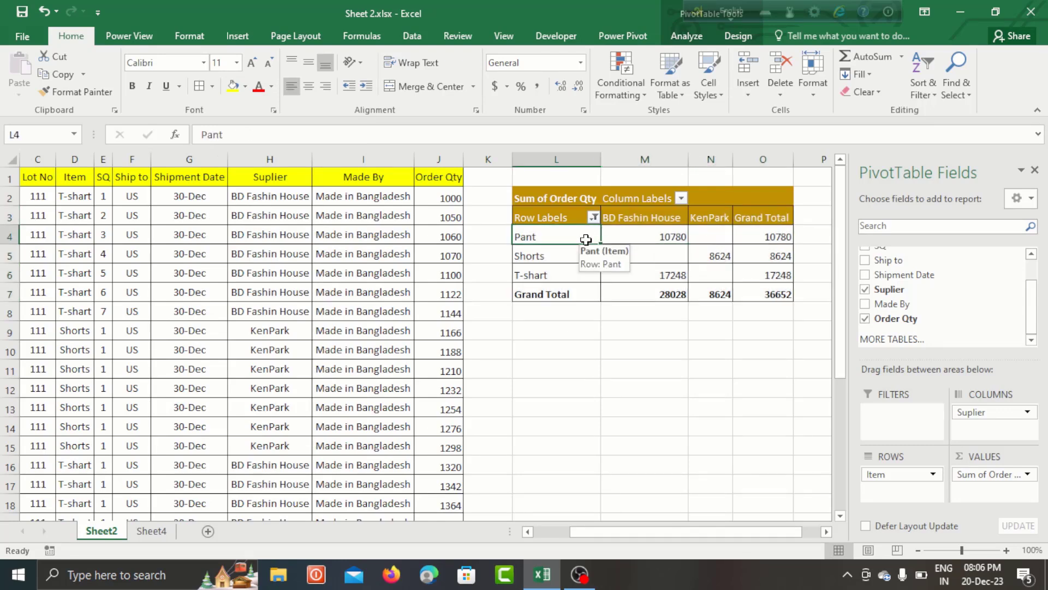
click(637, 273)
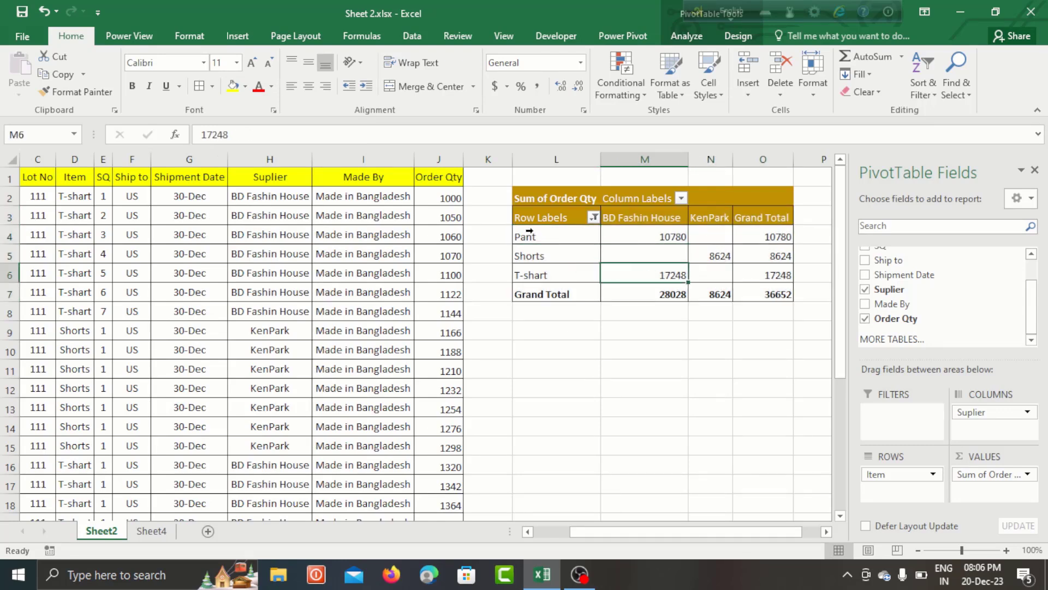
click(563, 243)
- Center the contents of the pivot table range L3:O7 both vertically and horizontally
drag(539, 216, 743, 285)
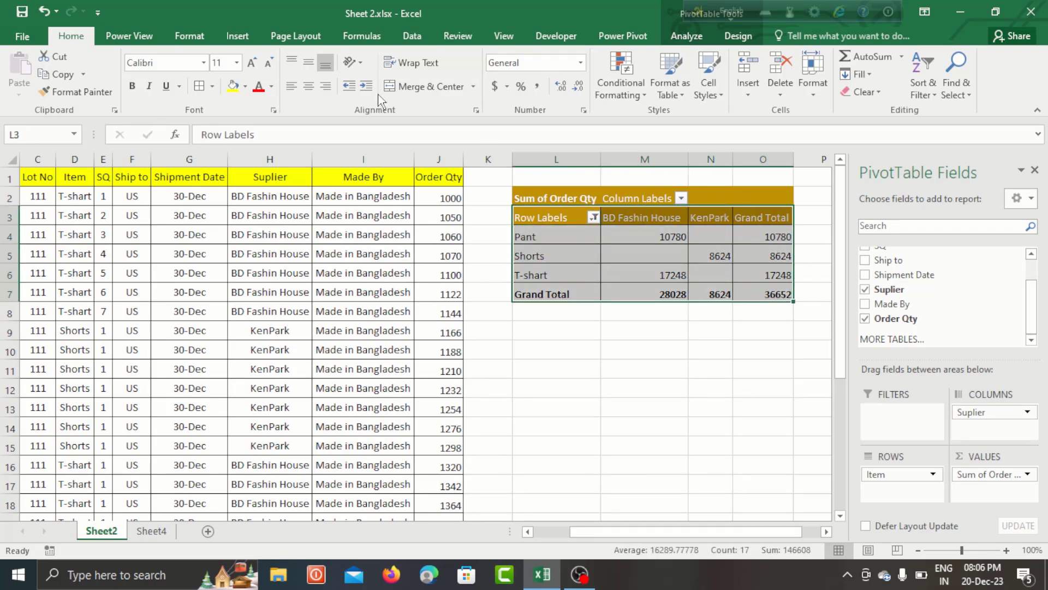
click(307, 64)
click(309, 86)
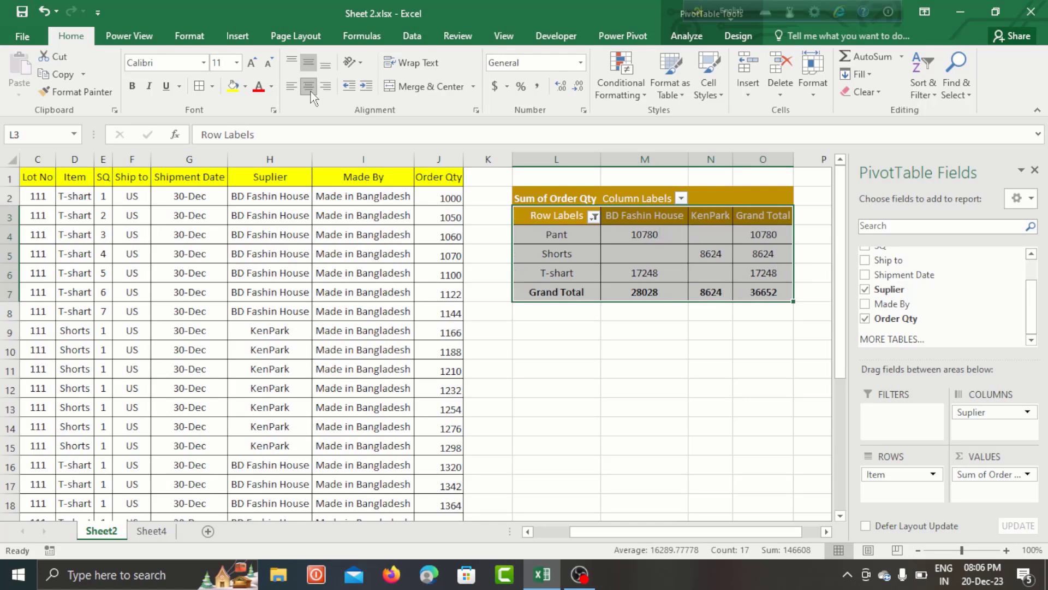
click(549, 277)
- Left-align the row label cells L3:L7, review the totals and select the pivot table range L3:O7
drag(554, 221, 561, 301)
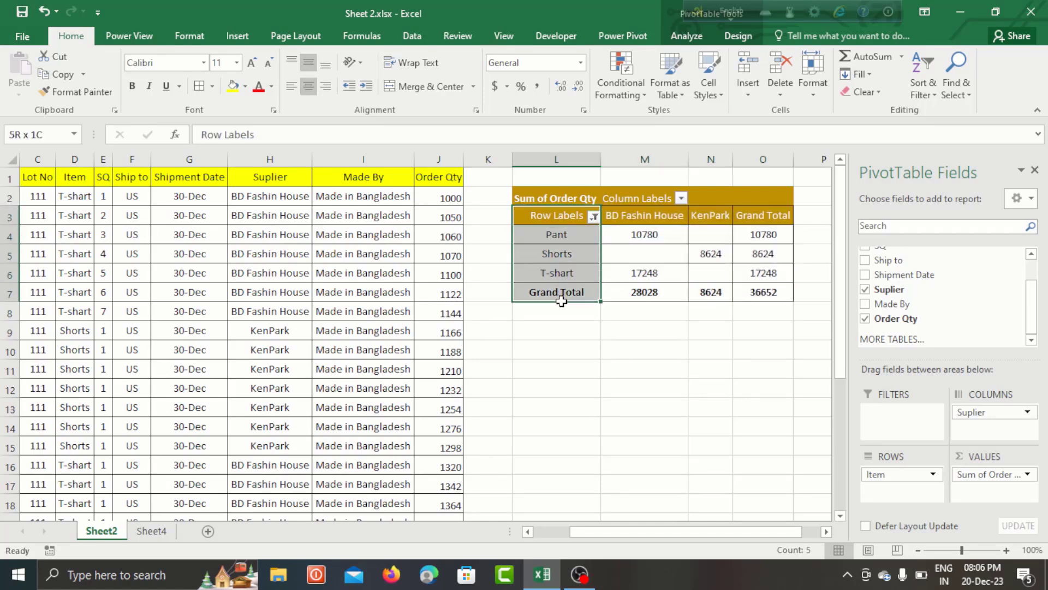
click(293, 88)
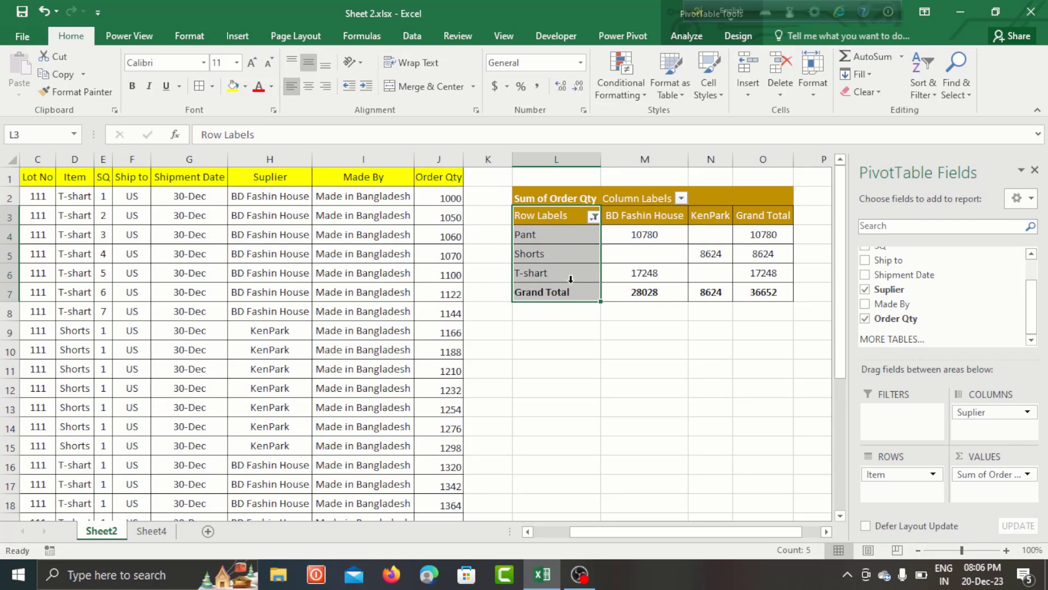
click(621, 275)
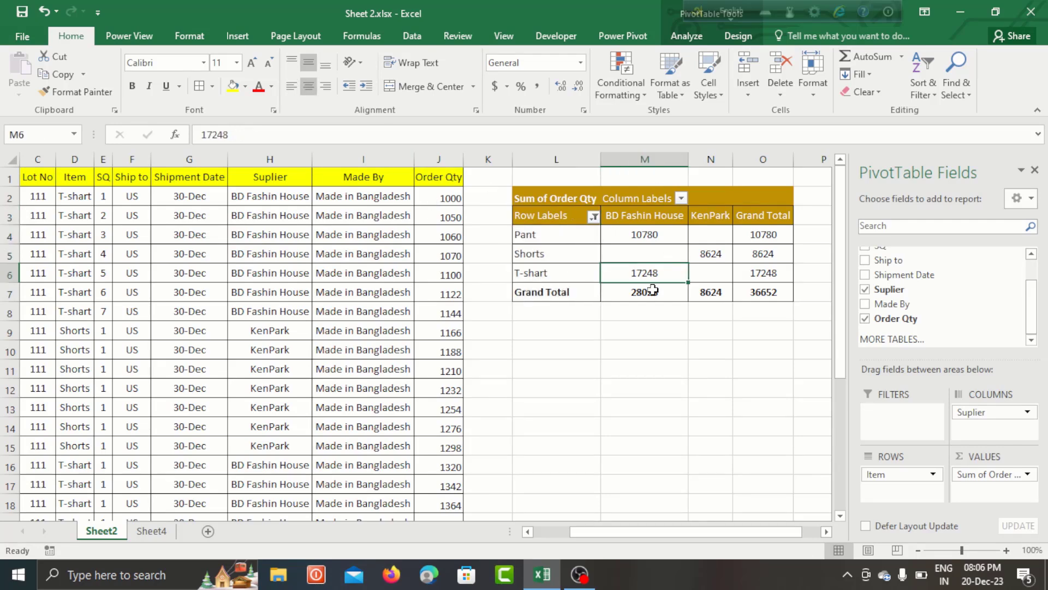
mouse_move(653, 290)
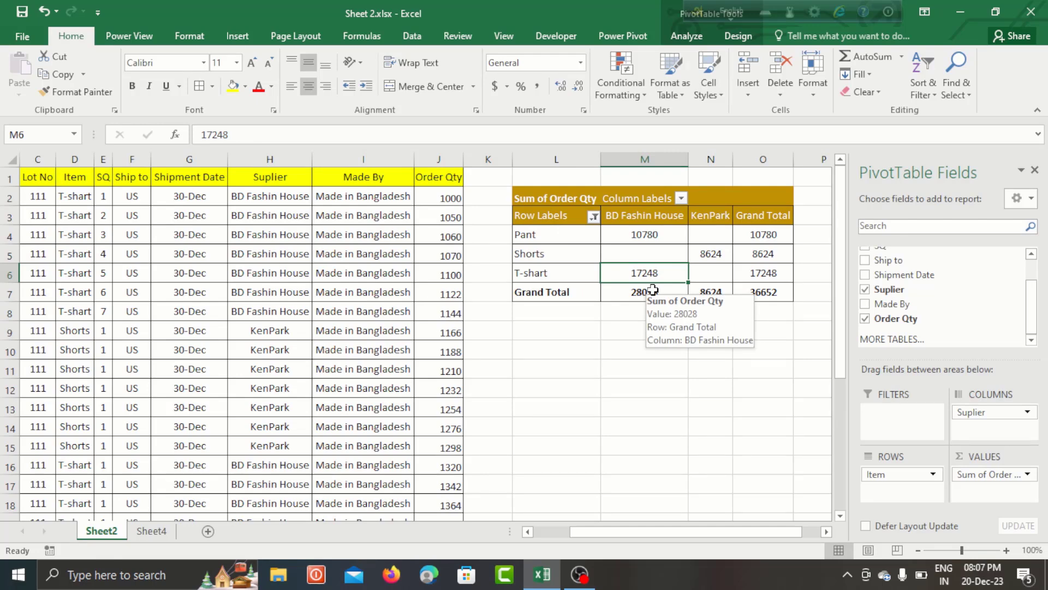
click(554, 216)
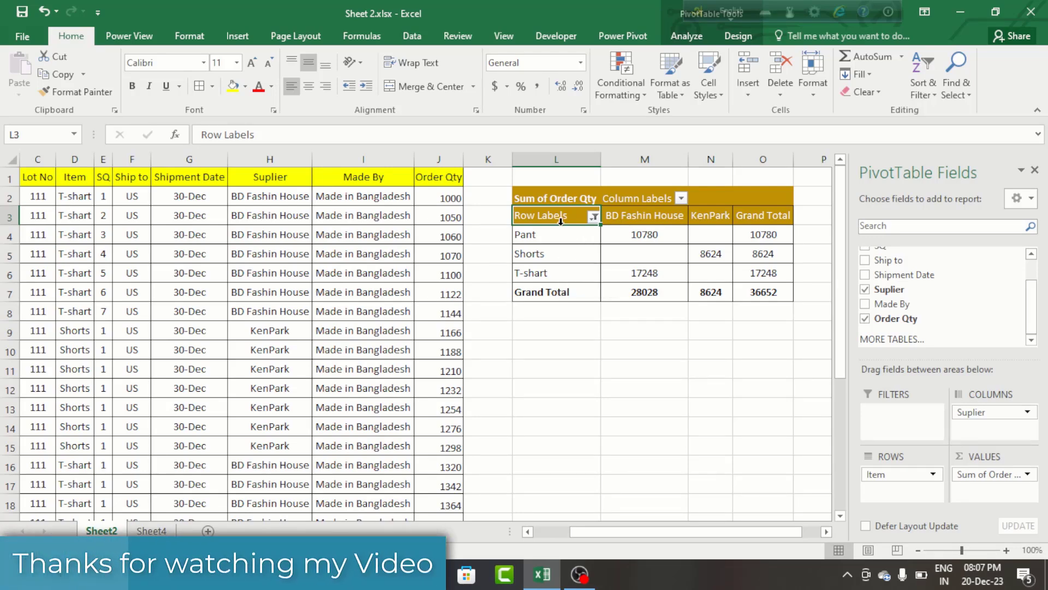
drag(552, 220, 749, 286)
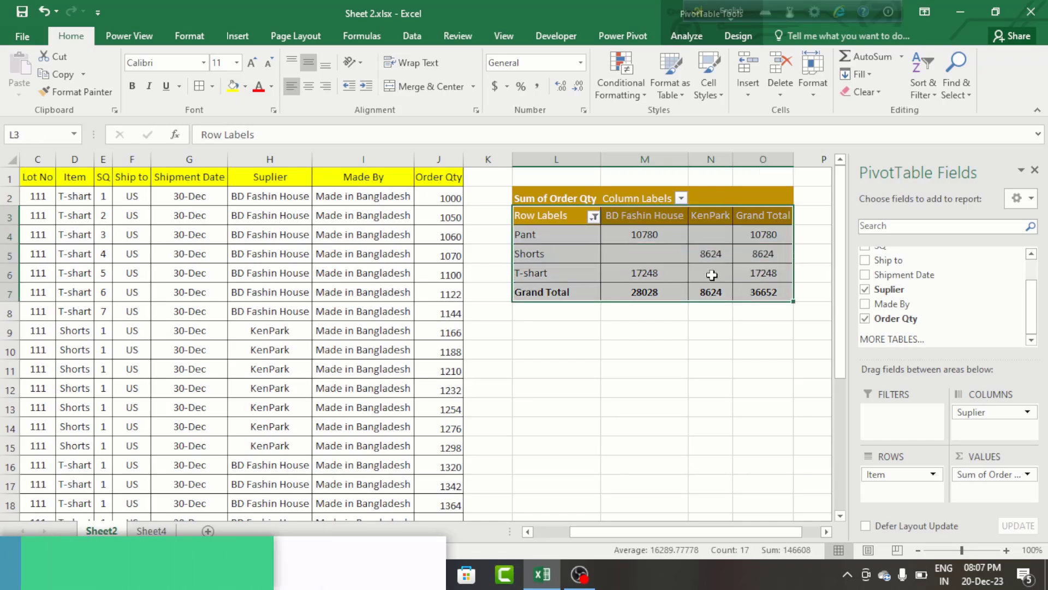